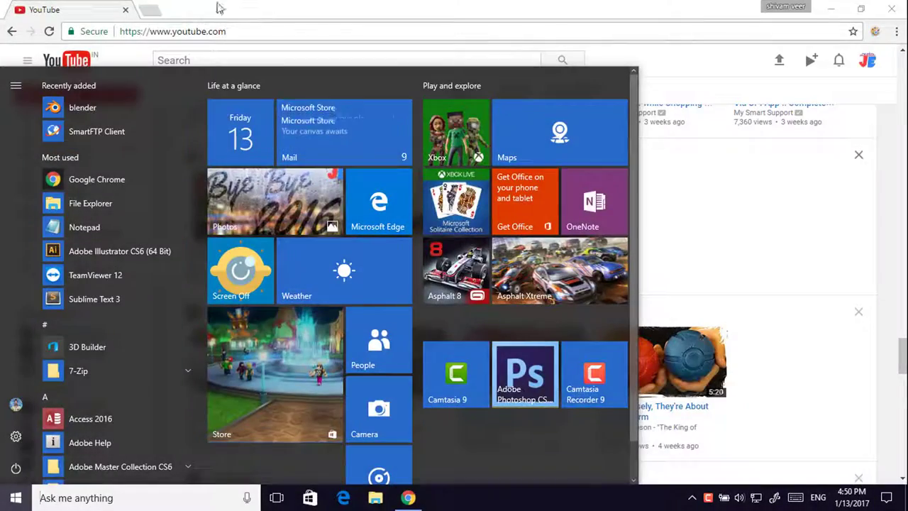
# Step: Load blender.org in a new tab, scroll its homepage, then close the tab
pyautogui.click(147, 8)
pyautogui.write('b')
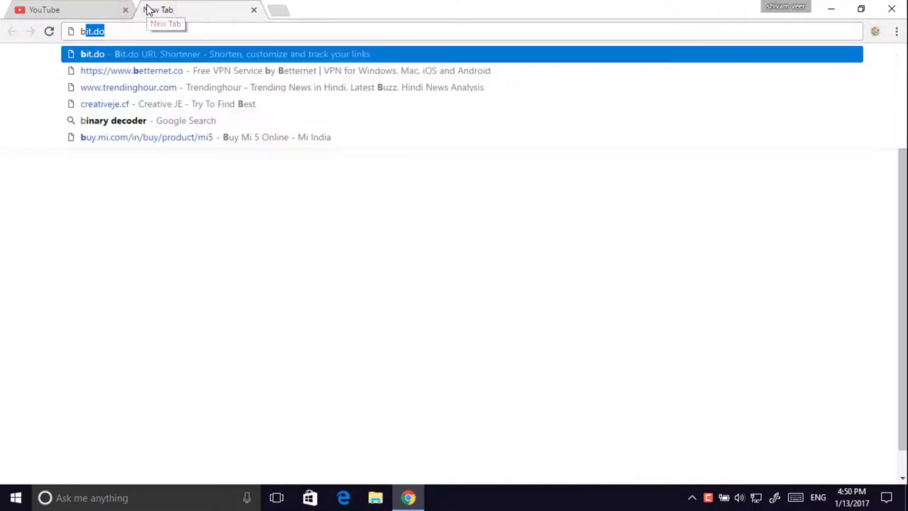
pyautogui.write('le')
pyautogui.press('Down')
pyautogui.press('Return')
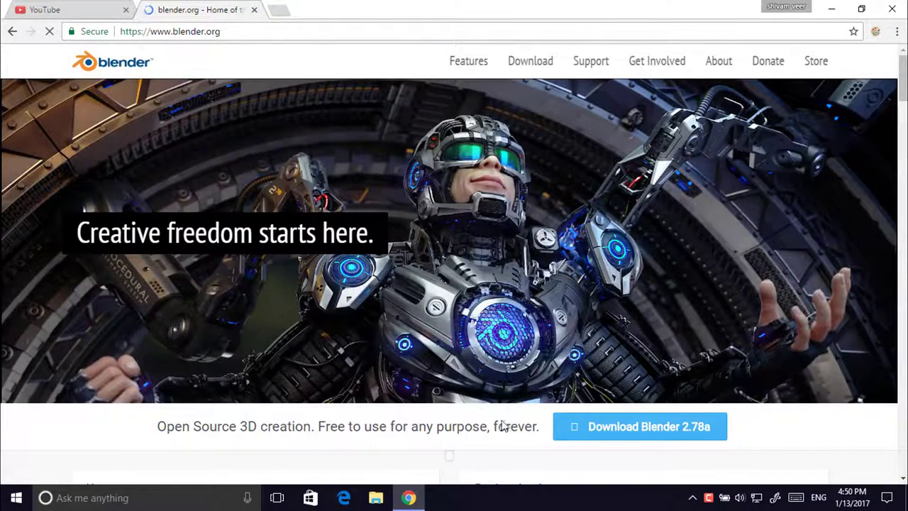
pyautogui.scroll(-2, 502, 426)
pyautogui.scroll(-1, 502, 427)
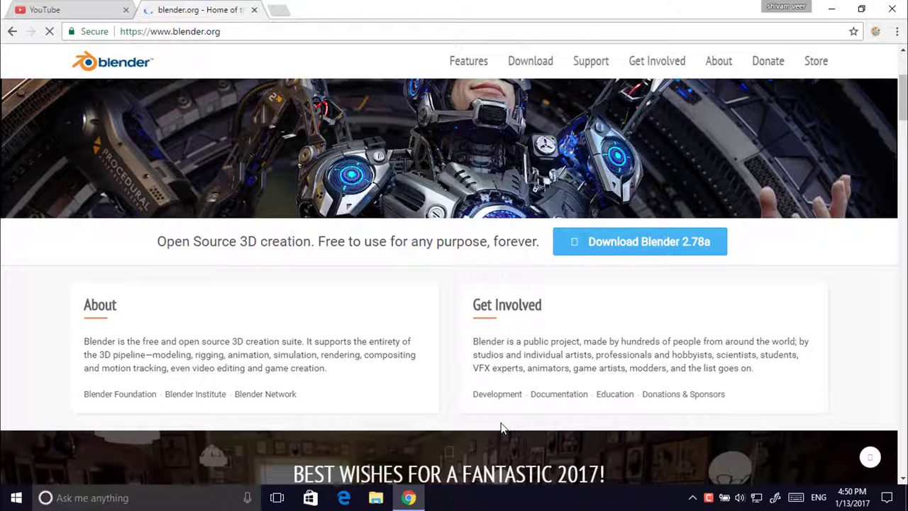
pyautogui.click(254, 10)
pyautogui.write('b')
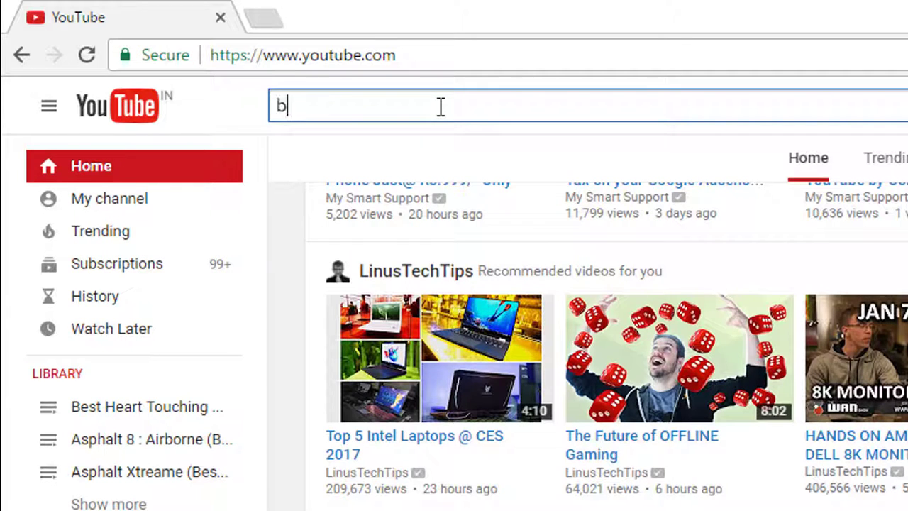
# Step: Search YouTube for 'blender intro templates'
pyautogui.write('lender in')
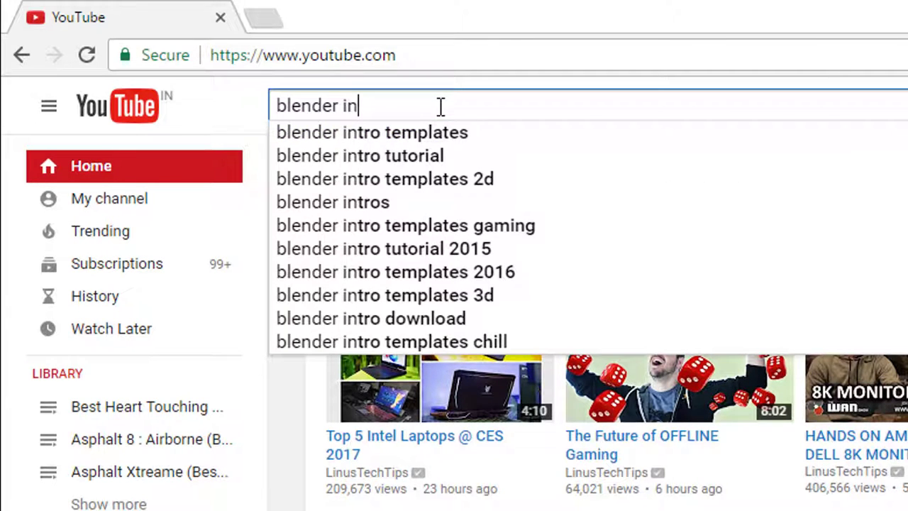
pyautogui.press('Down')
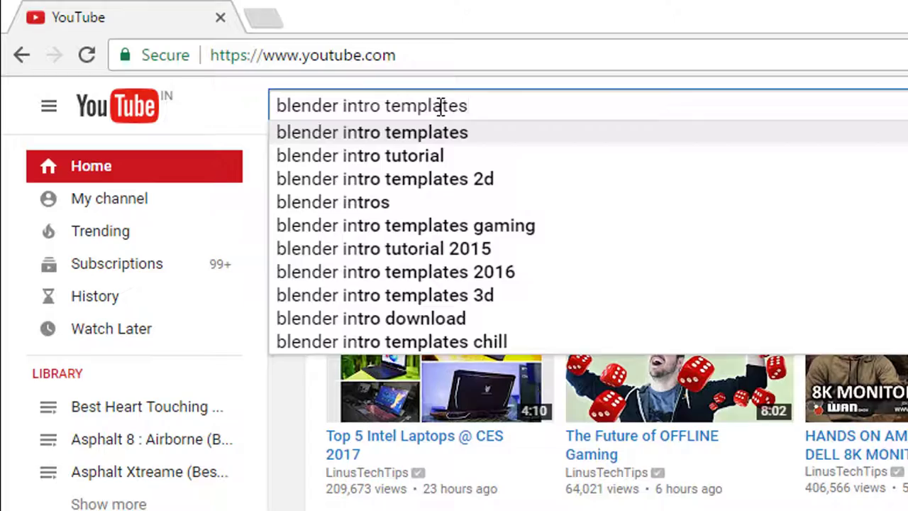
pyautogui.press('Return')
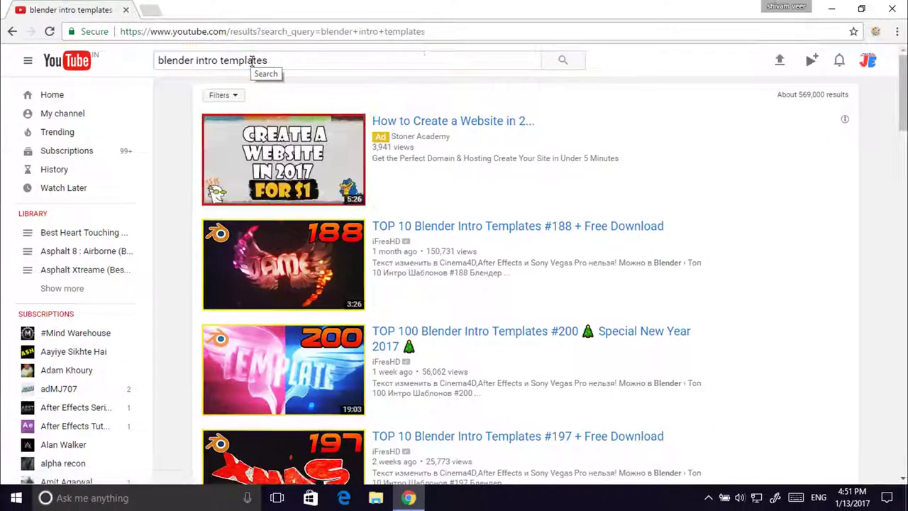
# Step: Scroll the results and open 'TOP 10 FREE 2D Intro Templates 2015'
pyautogui.scroll(-1, 415, 334)
pyautogui.scroll(-1, 415, 333)
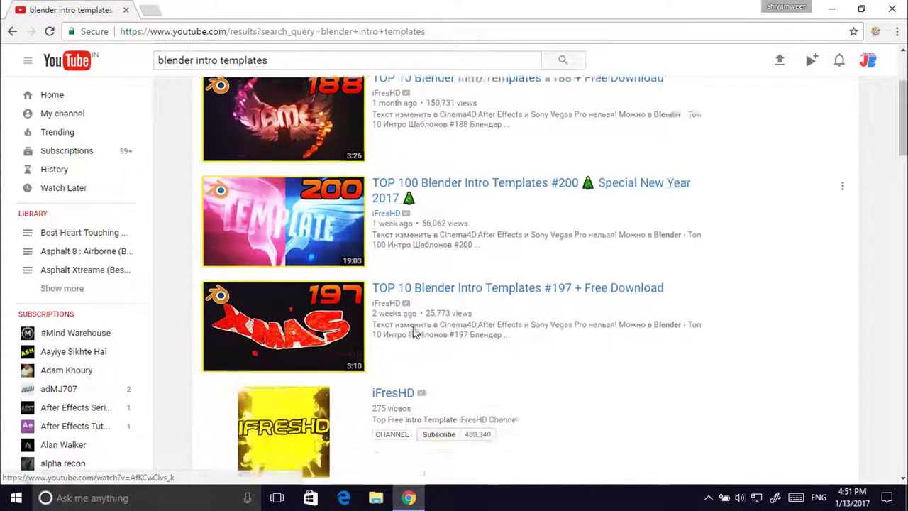
pyautogui.scroll(-1, 415, 334)
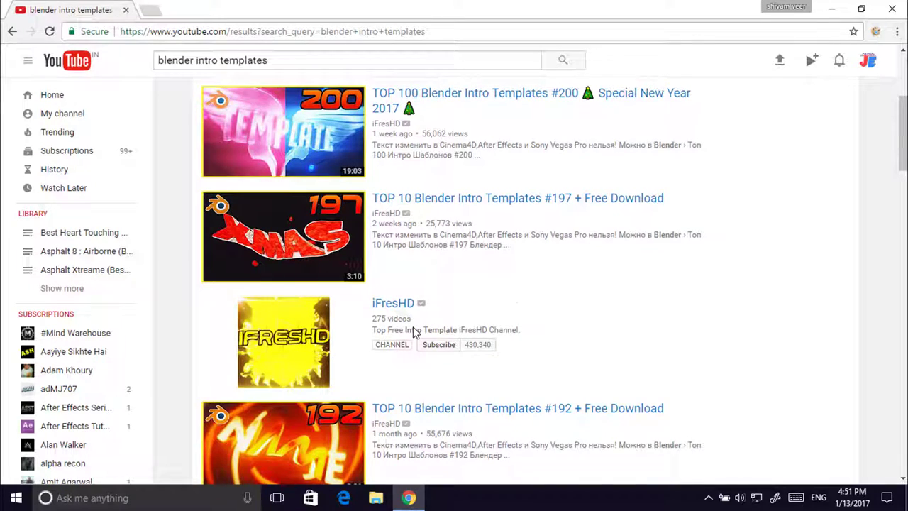
pyautogui.scroll(-2, 415, 334)
pyautogui.scroll(-1, 415, 334)
pyautogui.scroll(-1, 416, 334)
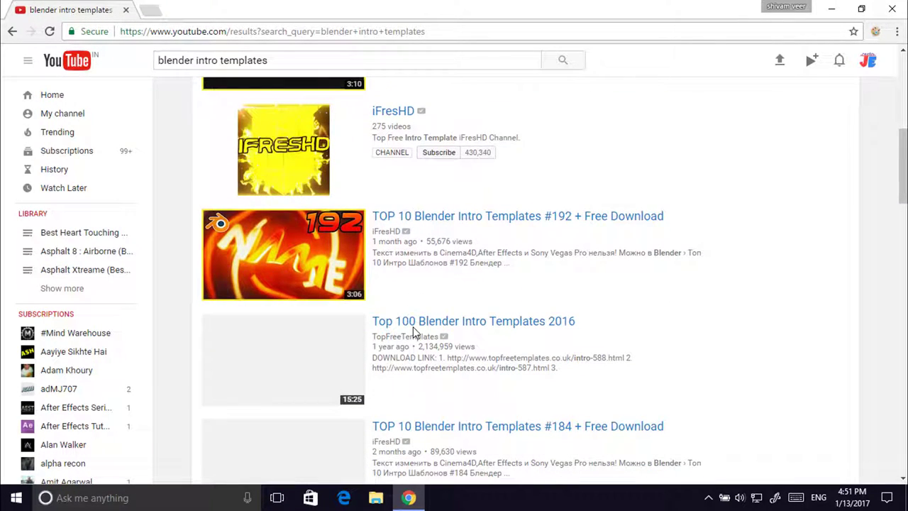
pyautogui.scroll(-1, 415, 333)
pyautogui.scroll(-1, 415, 334)
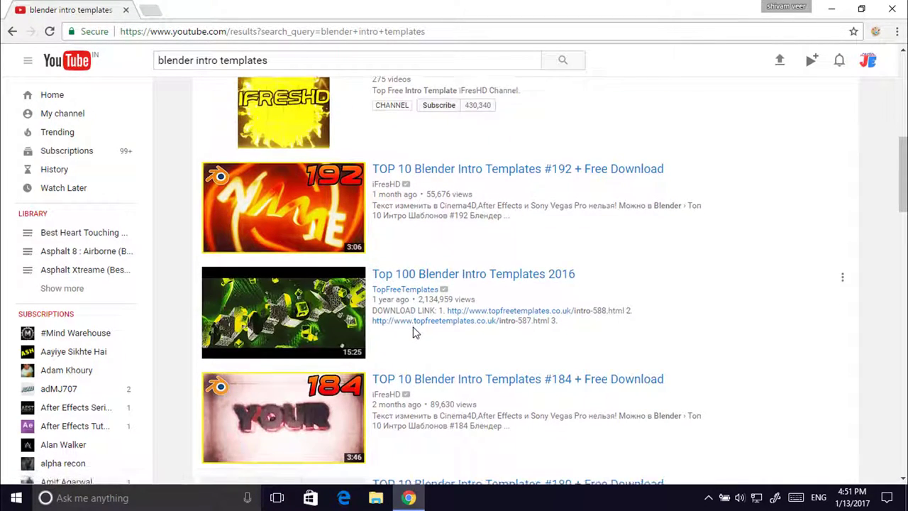
pyautogui.scroll(-3, 415, 333)
pyautogui.scroll(-4, 464, 232)
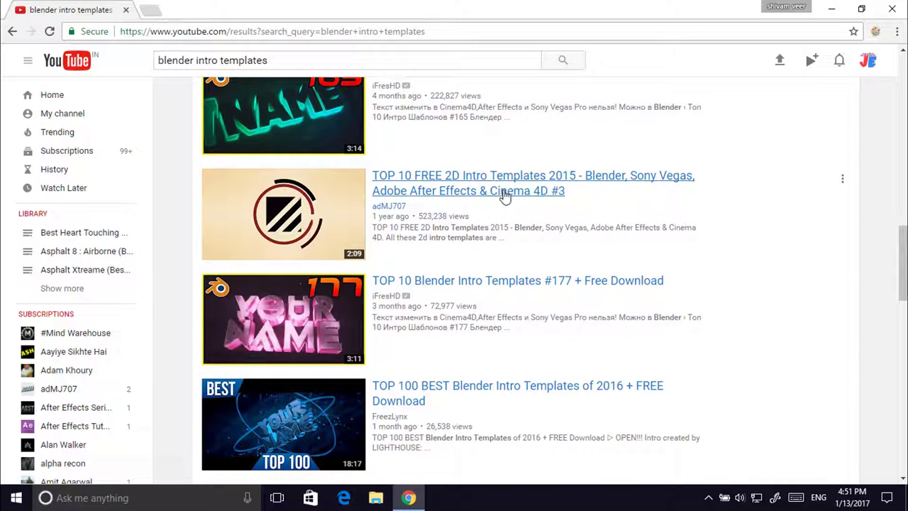
pyautogui.click(503, 192)
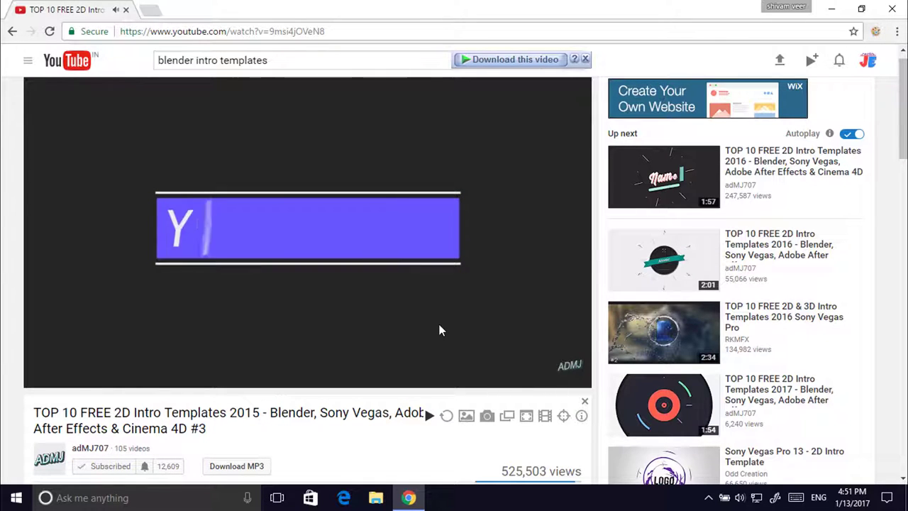
# Step: Pause the video and expand its description with SHOW MORE
pyautogui.click(440, 330)
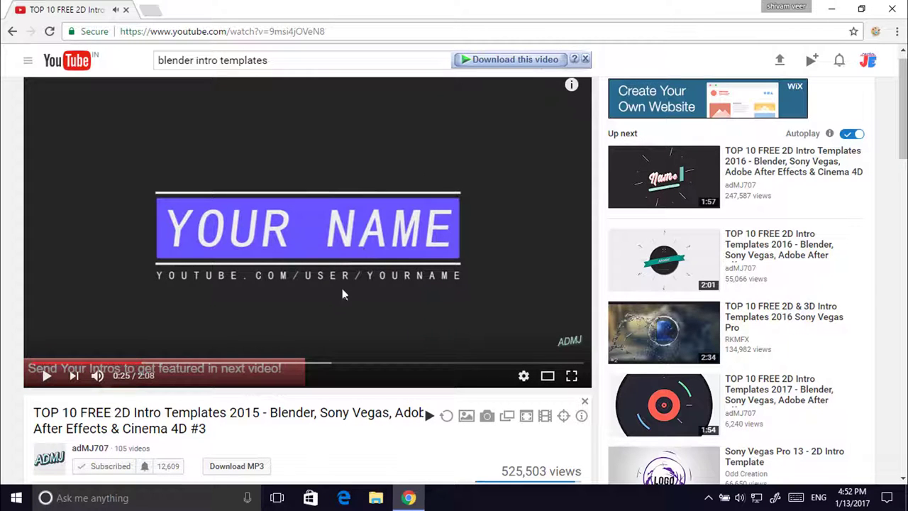
pyautogui.scroll(-3, 365, 287)
pyautogui.scroll(-2, 365, 287)
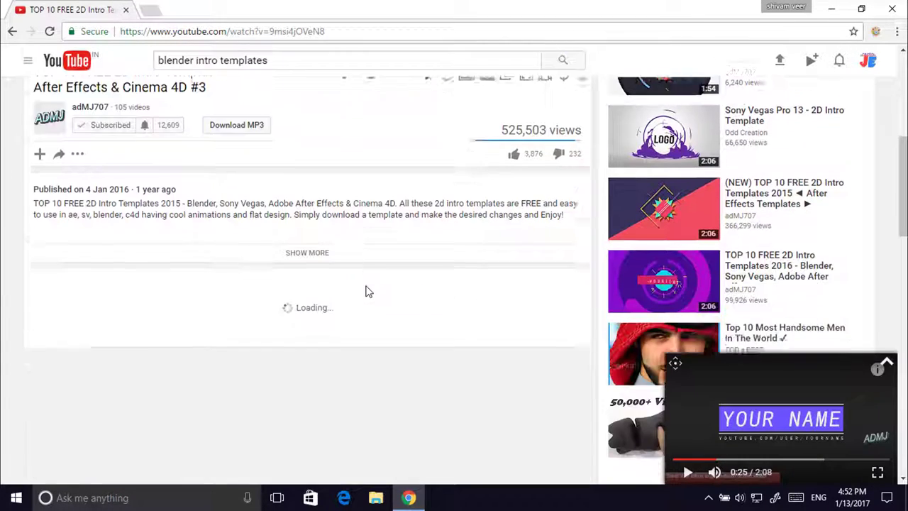
pyautogui.click(300, 216)
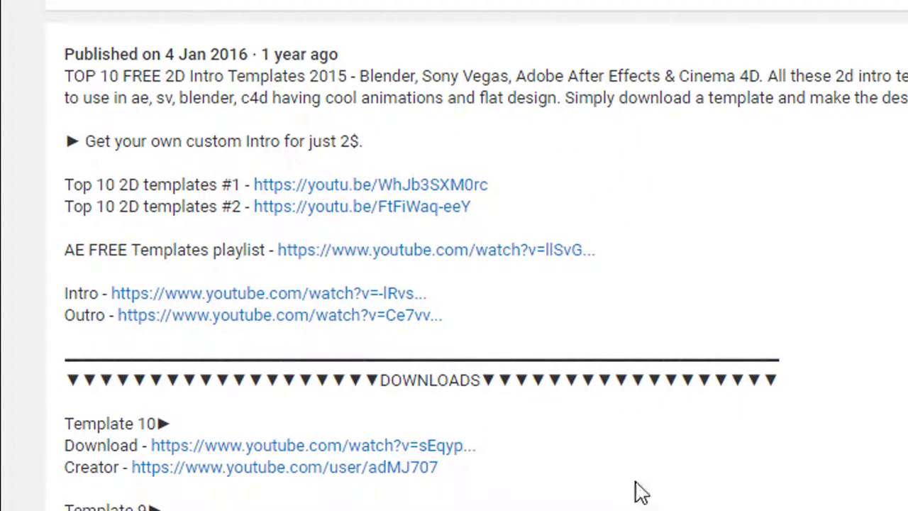
# Step: Scroll through the description's download links for Templates 10 to 2
pyautogui.scroll(-3, 684, 500)
pyautogui.scroll(-1, 685, 500)
pyautogui.scroll(-1, 685, 501)
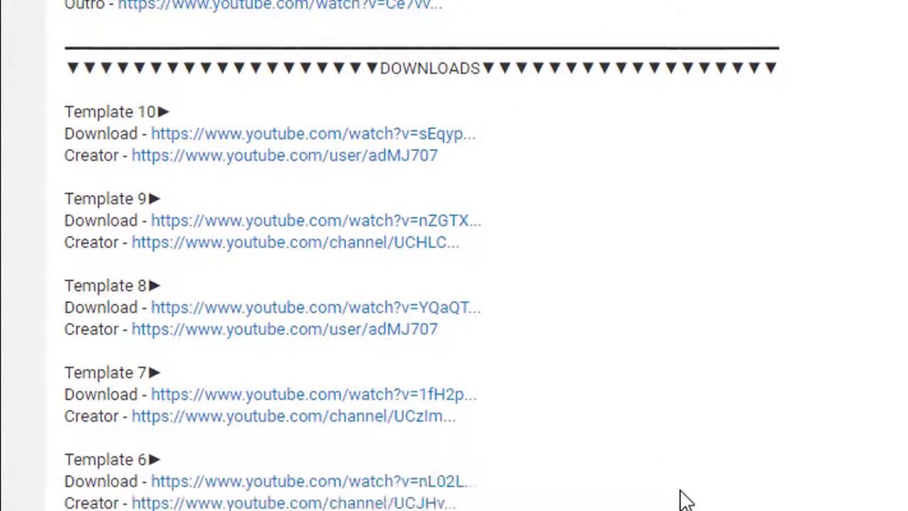
pyautogui.scroll(-3, 685, 500)
pyautogui.scroll(-2, 685, 500)
pyautogui.scroll(1, 684, 500)
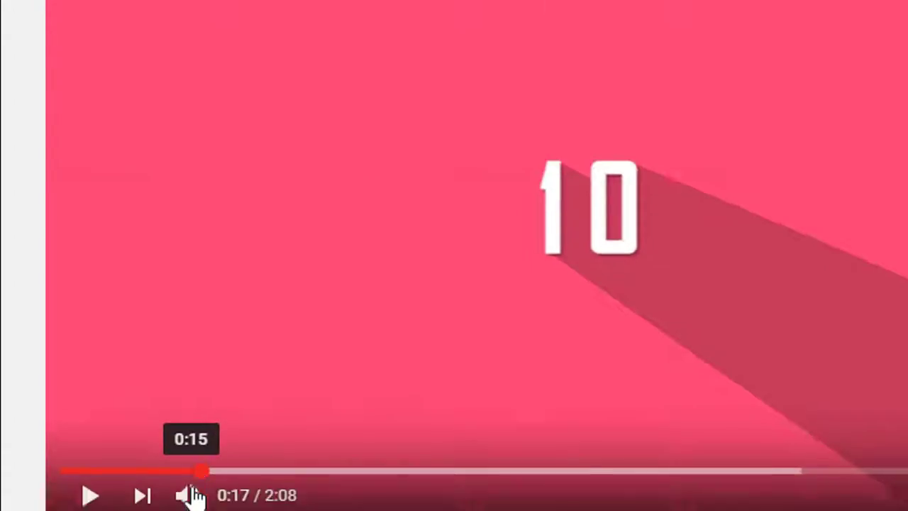
pyautogui.scroll(-5, 195, 497)
pyautogui.scroll(-4, 195, 497)
pyautogui.scroll(-5, 195, 497)
pyautogui.scroll(-2, 196, 497)
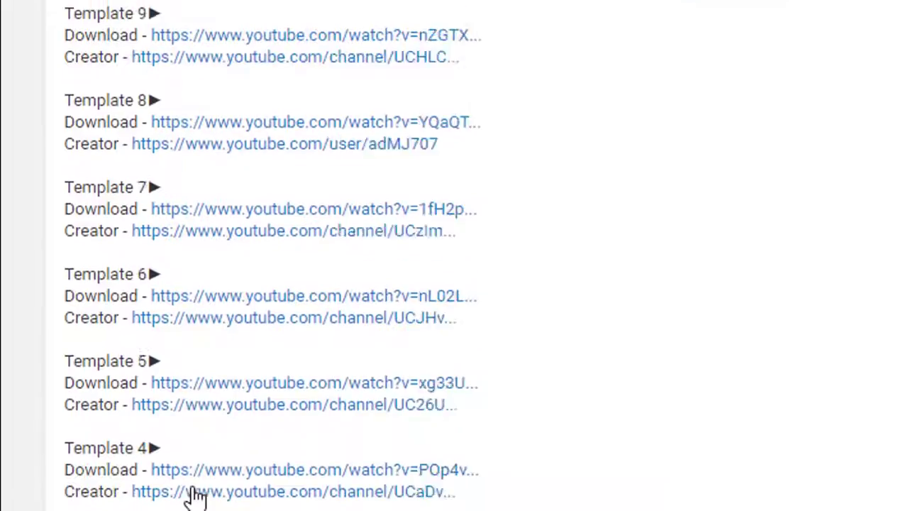
pyautogui.scroll(-2, 193, 493)
pyautogui.scroll(-4, 193, 493)
pyautogui.scroll(1, 193, 493)
pyautogui.scroll(3, 193, 493)
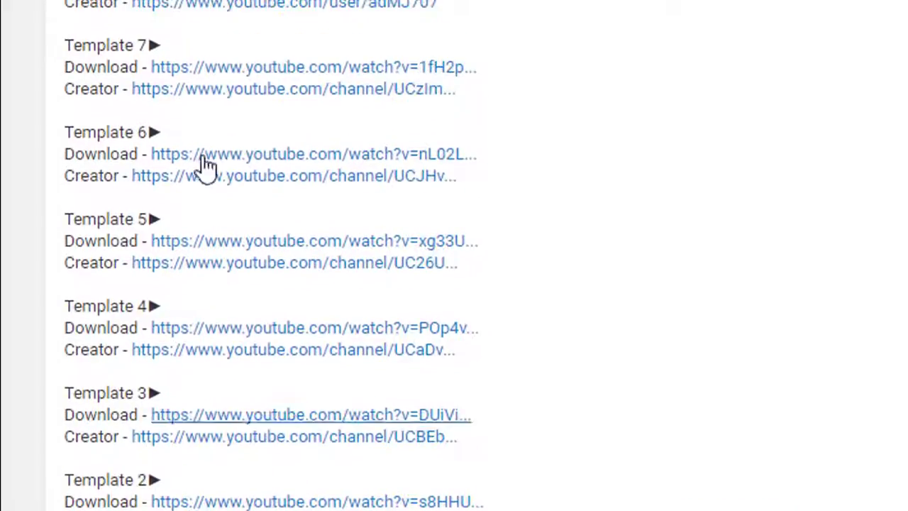
pyautogui.scroll(1, 206, 165)
pyautogui.scroll(1, 206, 165)
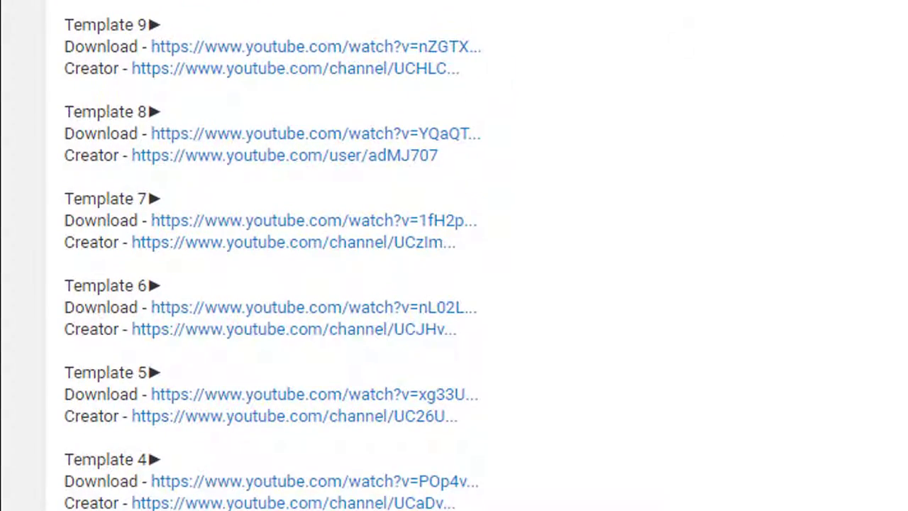
pyautogui.scroll(1, 603, 4)
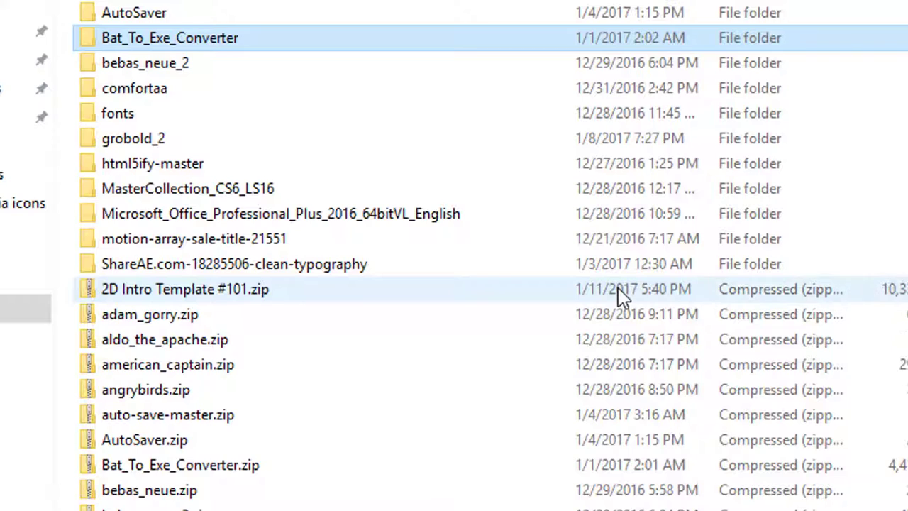
# Step: Extract '2D Intro Template #101.zip' and open its .blend file in Blender
pyautogui.click(619, 291)
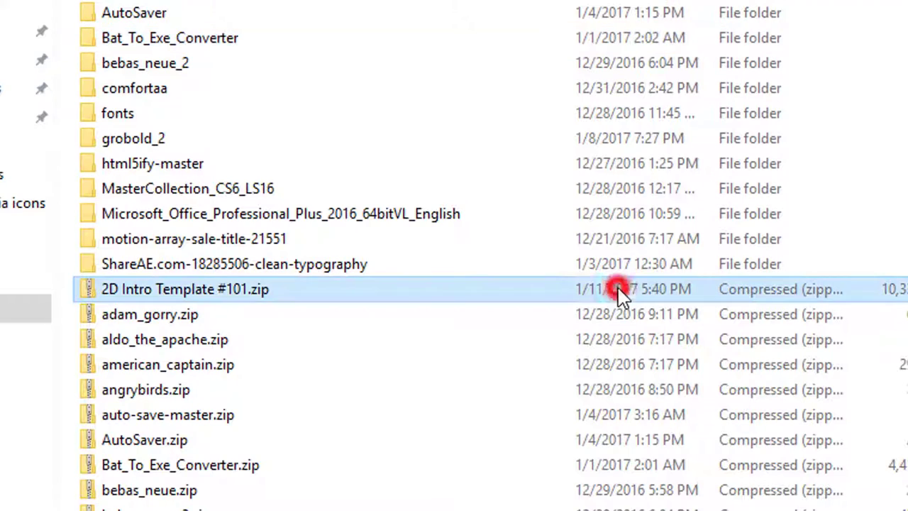
pyautogui.rightClick(357, 295)
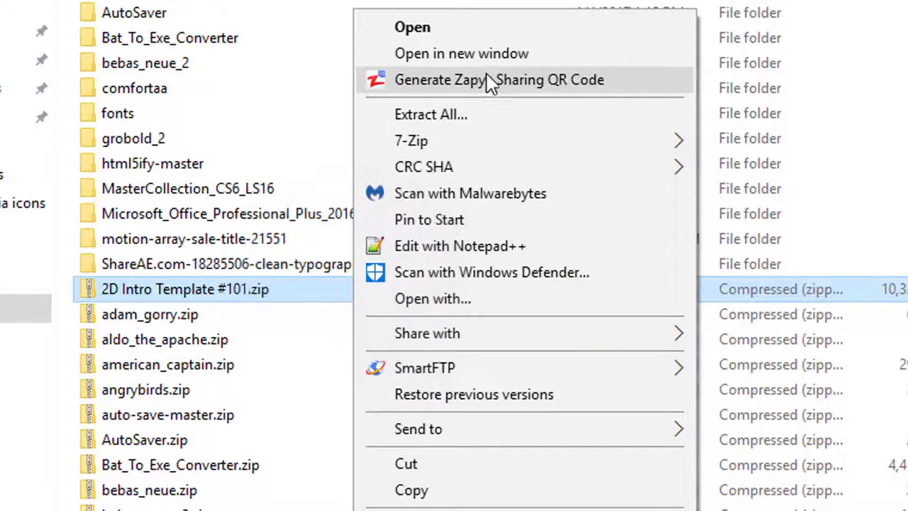
pyautogui.click(480, 113)
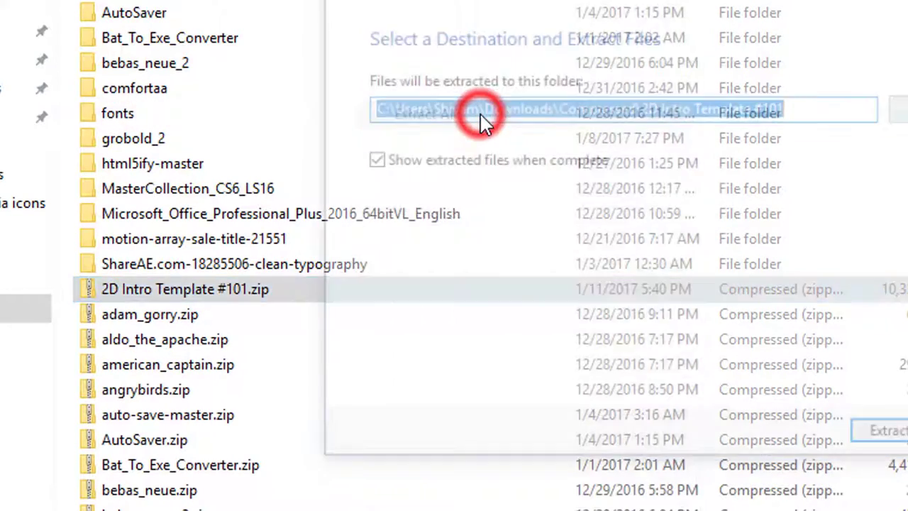
pyautogui.click(710, 462)
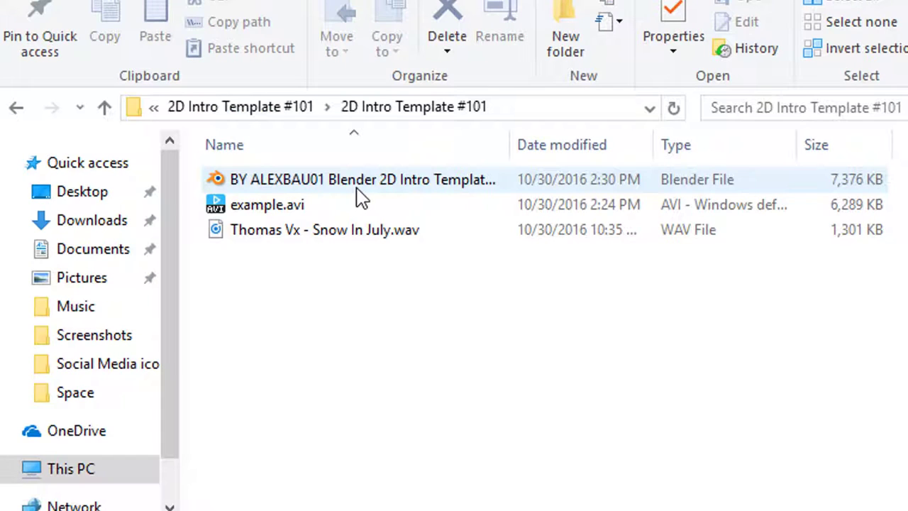
pyautogui.click(291, 183)
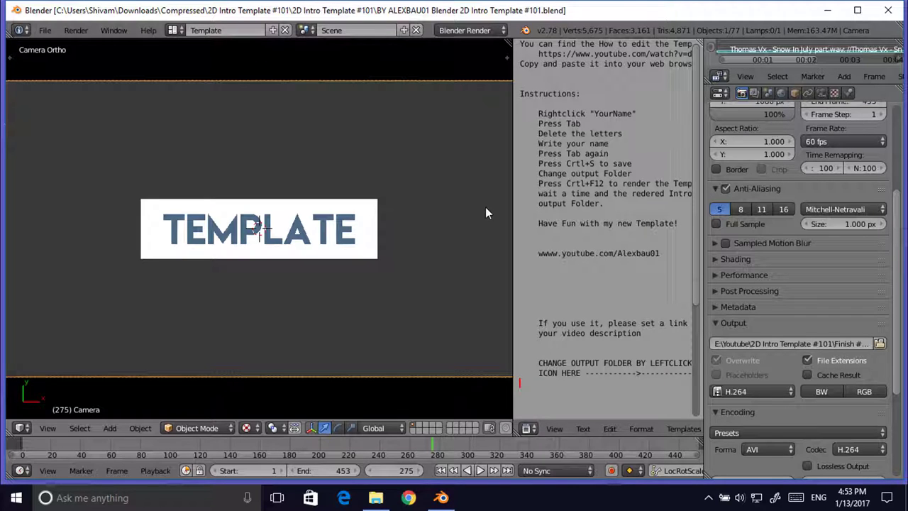
# Step: Widen the 3D view and retype the title text from TEMPLATE to 'CREATIVE JE'
pyautogui.moveTo(513, 208); pyautogui.dragTo(672, 211)
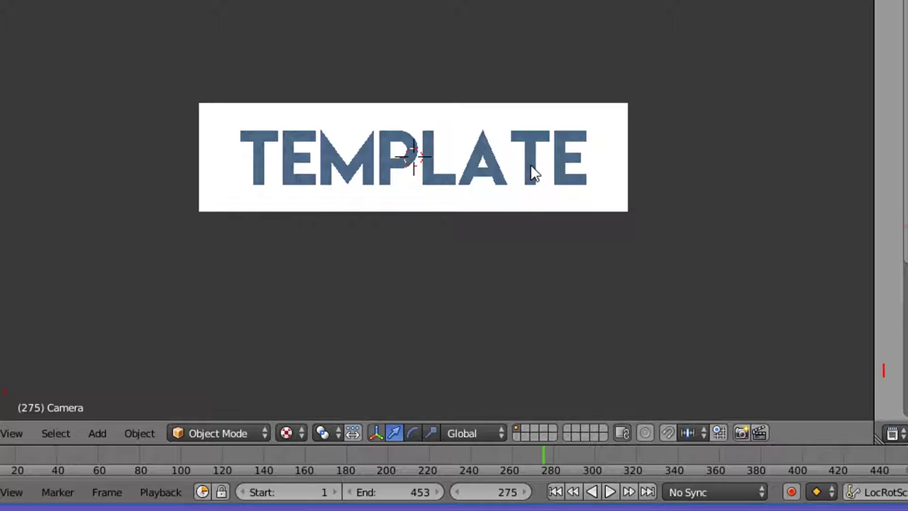
pyautogui.click(531, 164)
pyautogui.rightClick(528, 140)
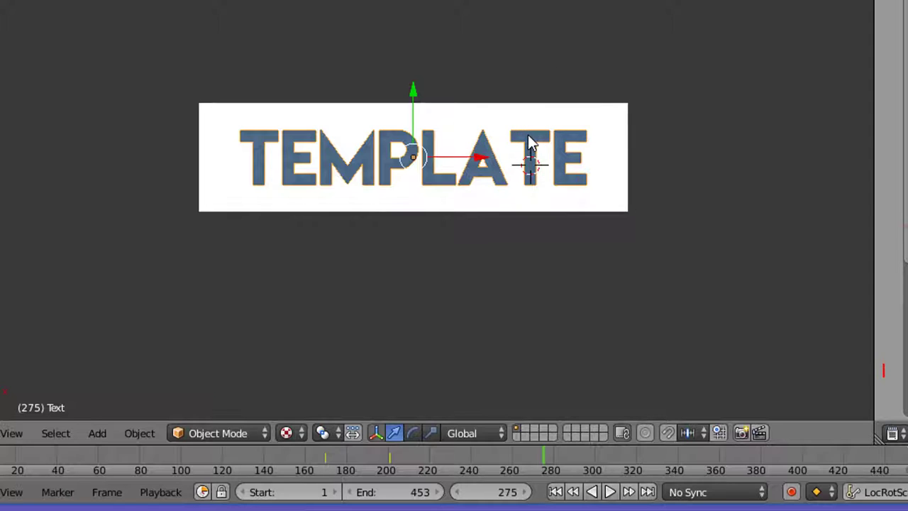
pyautogui.press('Tab')
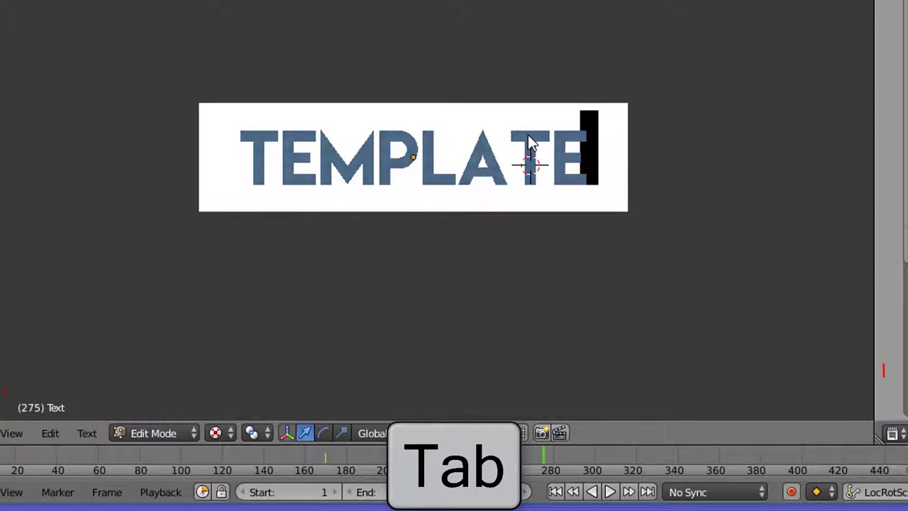
pyautogui.press('BackSpace')
pyautogui.press('BackSpace')
pyautogui.press('BackSpace')
pyautogui.press('BackSpace')
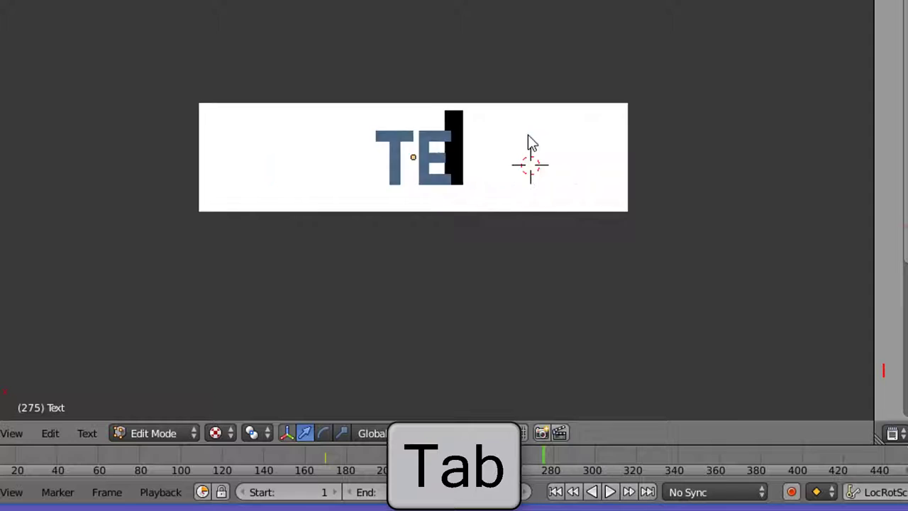
pyautogui.press('BackSpace')
pyautogui.press('BackSpace')
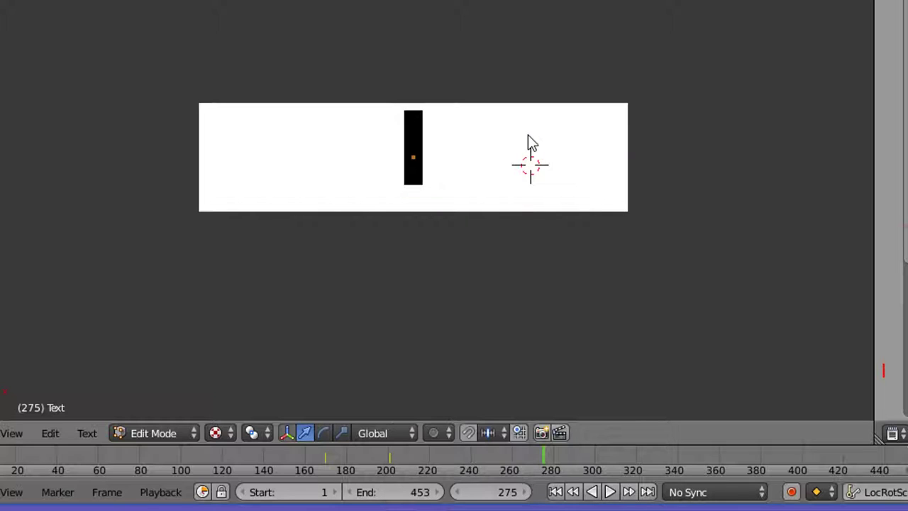
pyautogui.press('BackSpace')
pyautogui.write('CREATIV')
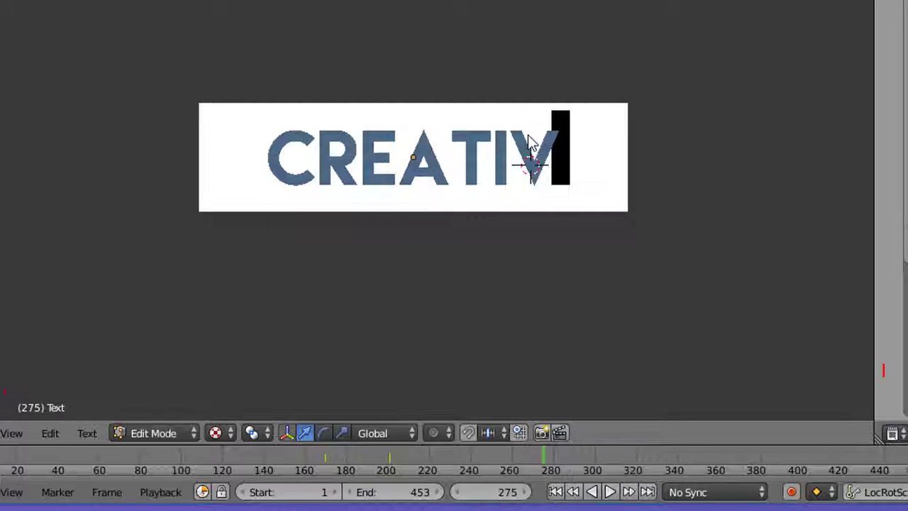
pyautogui.write('E JE')
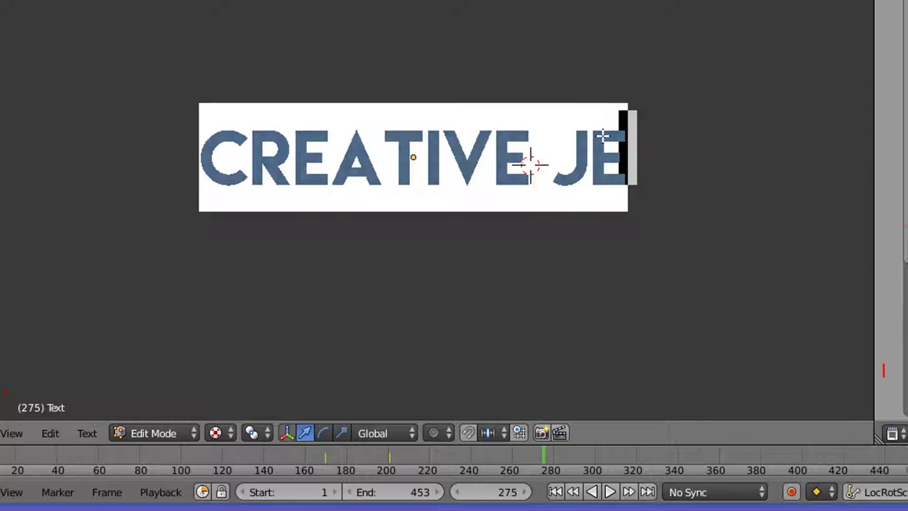
pyautogui.press('Tab')
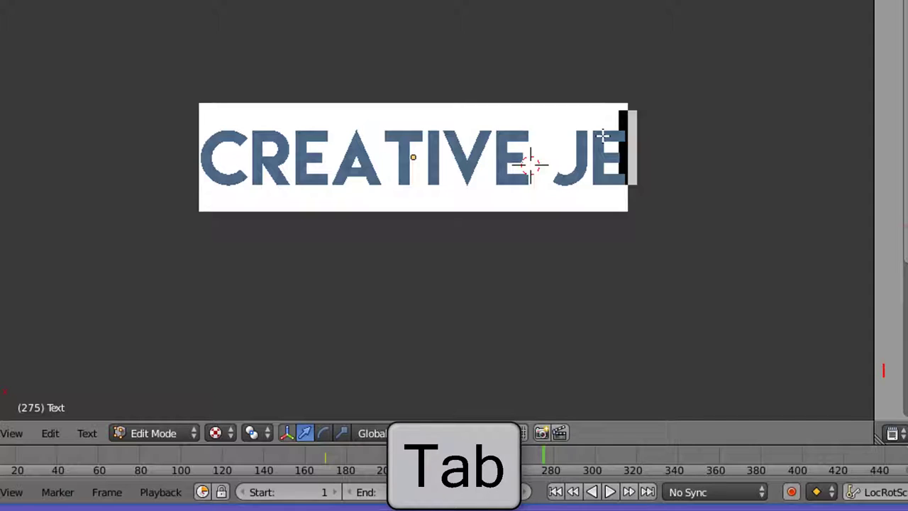
pyautogui.press('Tab')
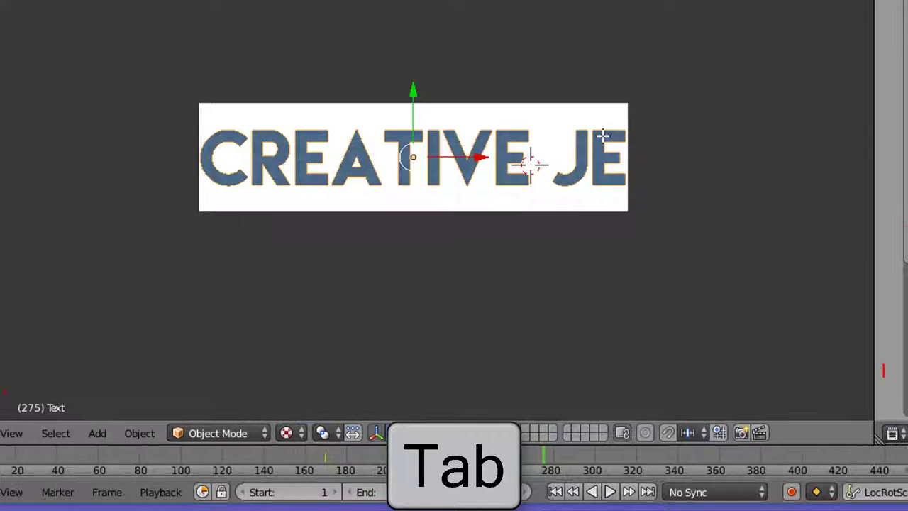
# Step: Scale the title to fit the white banner and move to frame 212
pyautogui.press('s')
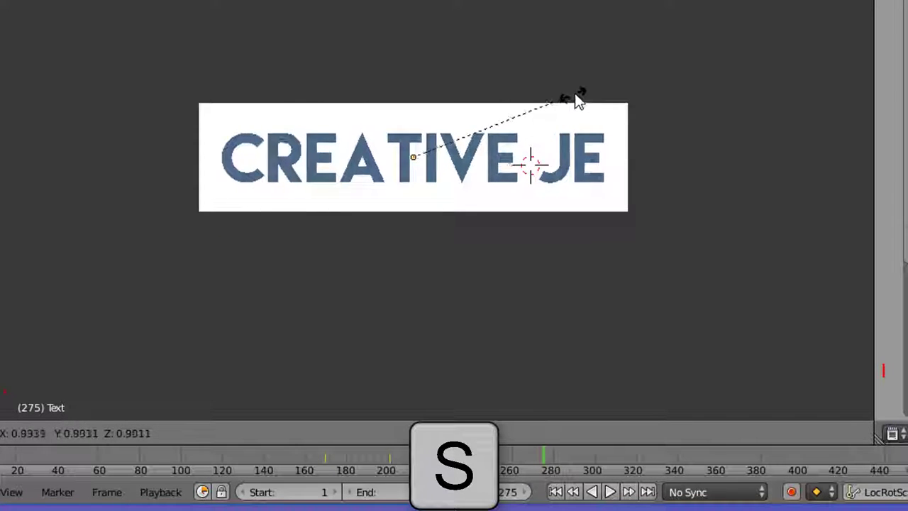
pyautogui.click(600, 160)
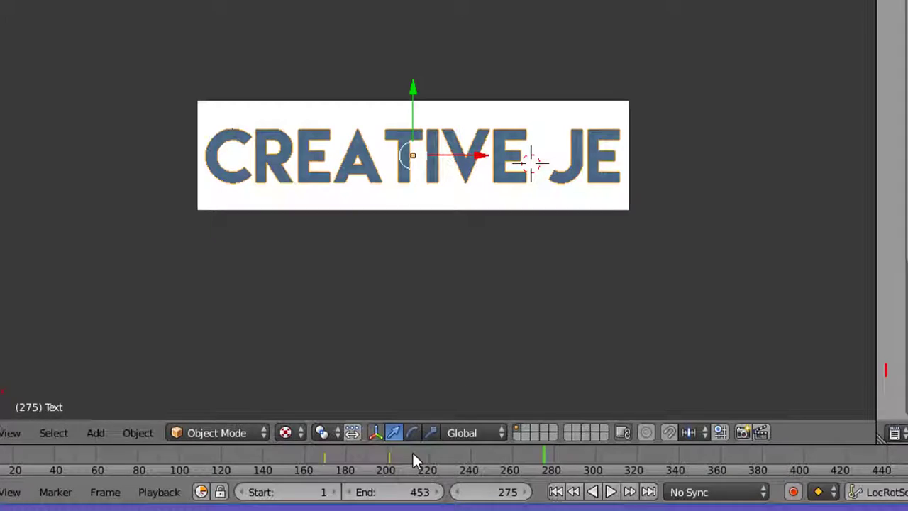
pyautogui.click(410, 457)
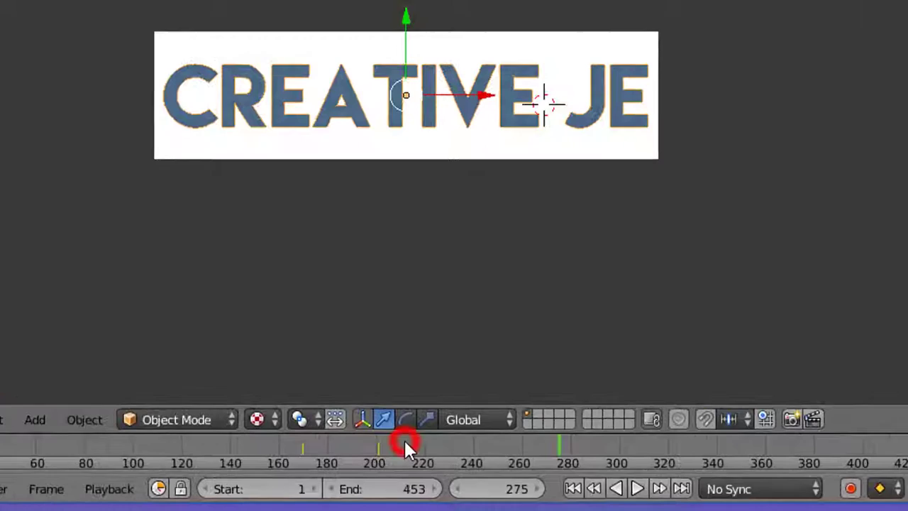
# Step: Play the animation, rewind to the first frame, and replay it to check the CREATIVE JE title
pyautogui.click(651, 488)
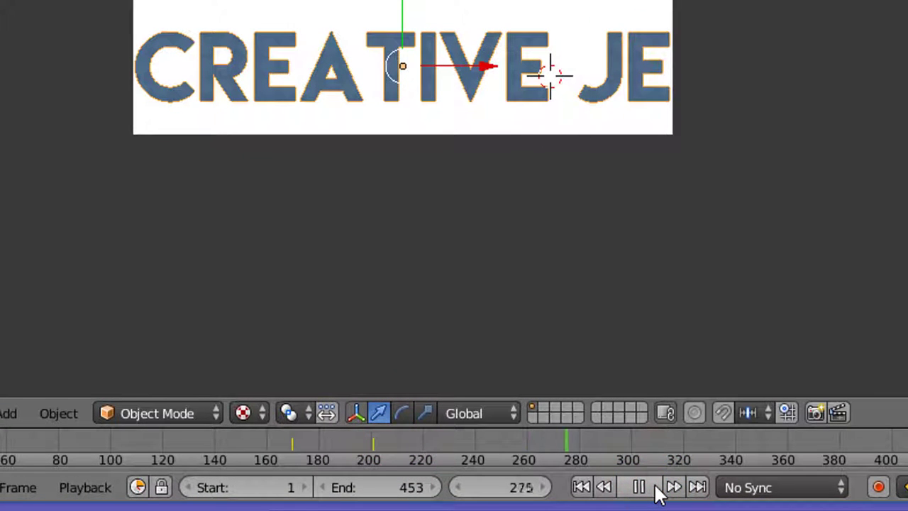
pyautogui.click(653, 488)
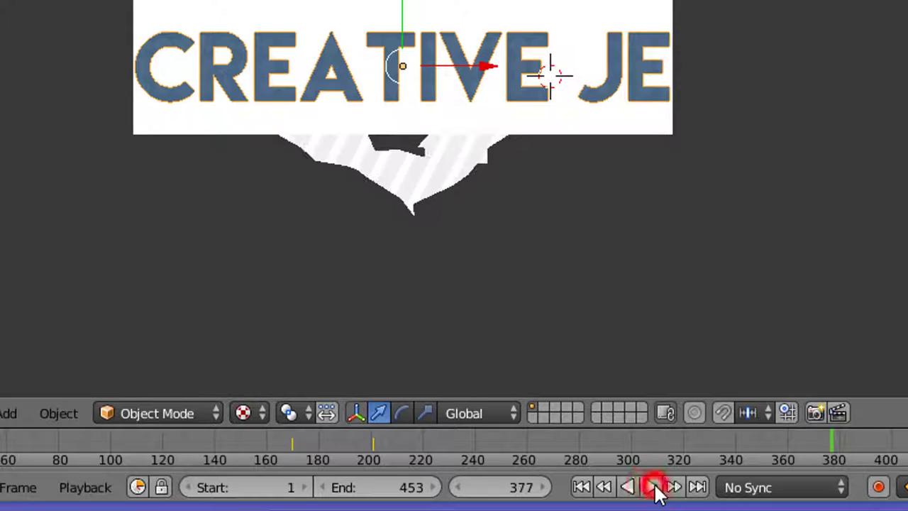
pyautogui.click(582, 487)
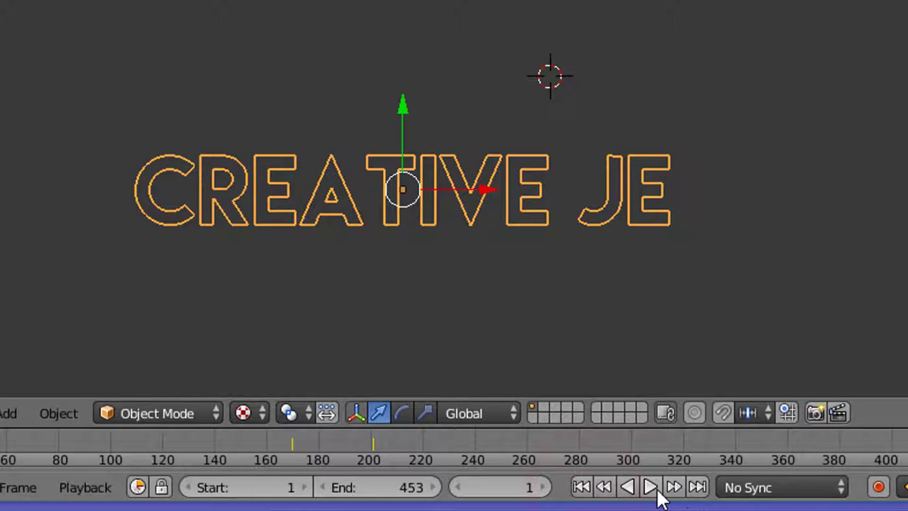
pyautogui.click(653, 489)
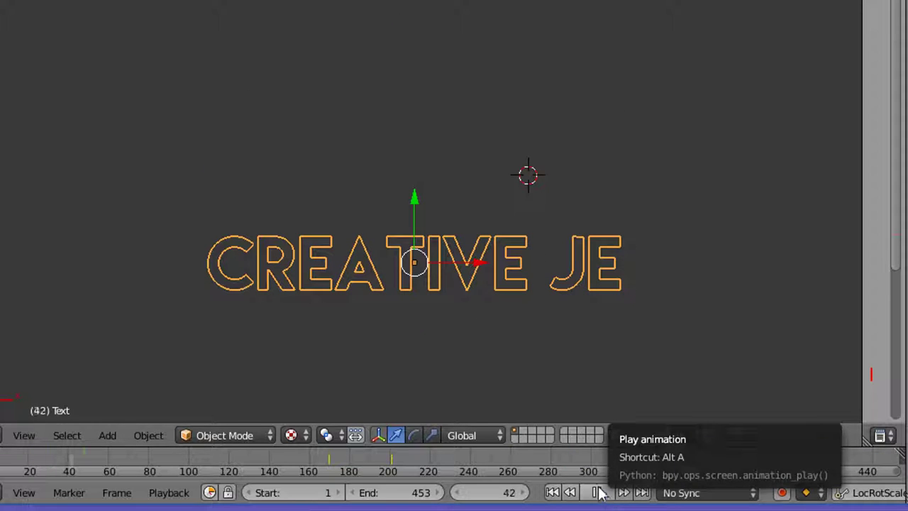
pyautogui.click(598, 493)
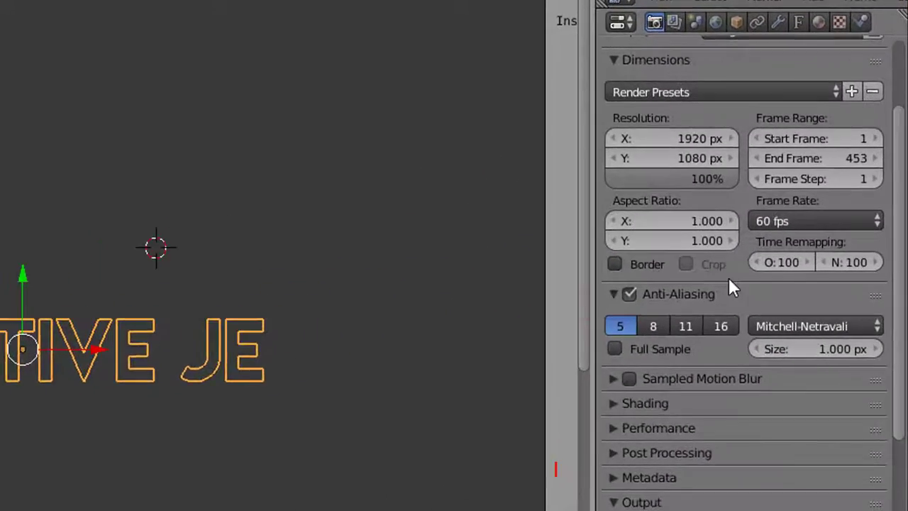
# Step: Apply the HDTV 1080p render preset
pyautogui.scroll(4, 729, 284)
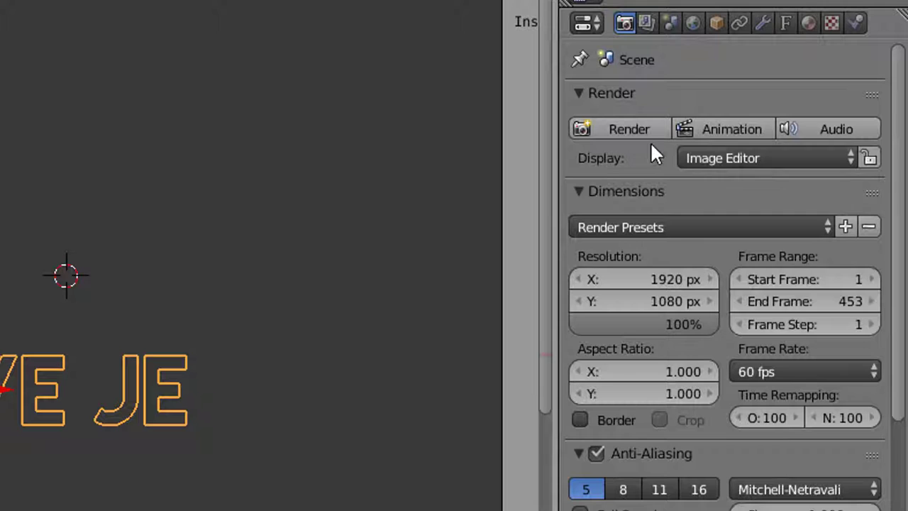
pyautogui.scroll(-2, 674, 296)
pyautogui.scroll(1, 673, 298)
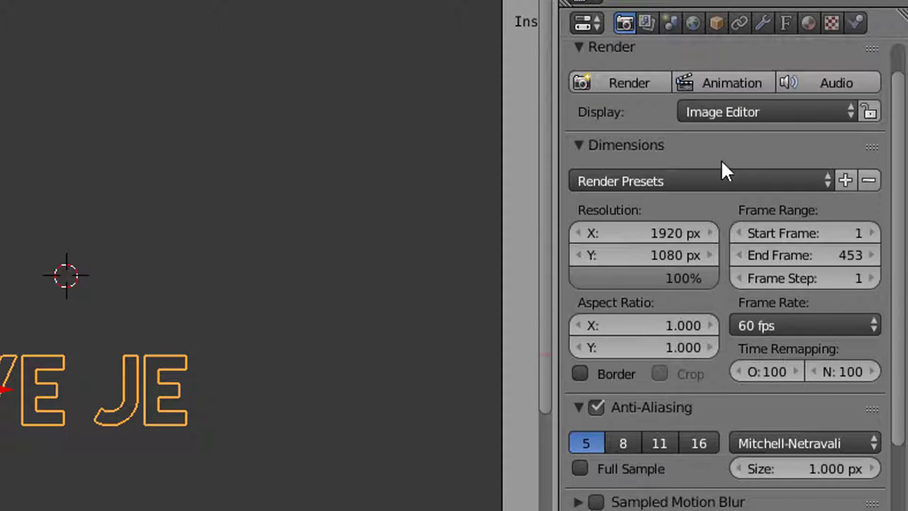
pyautogui.click(732, 183)
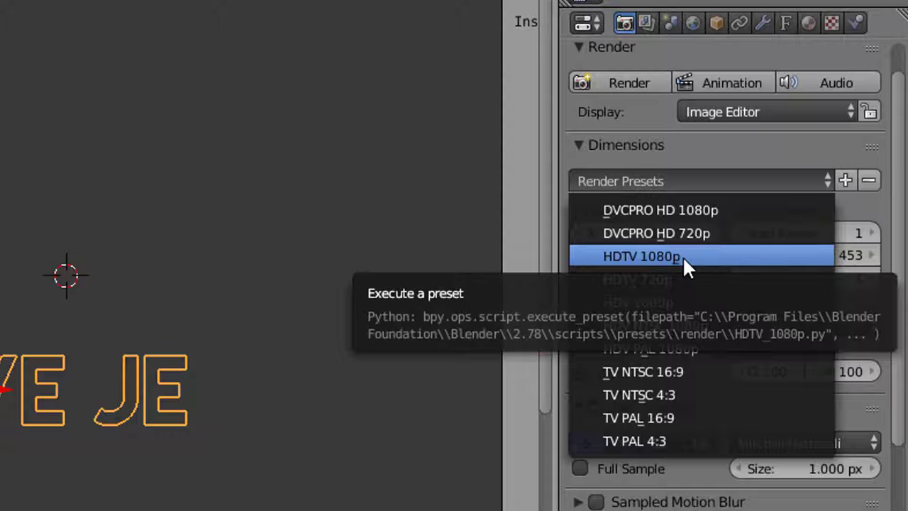
pyautogui.click(682, 256)
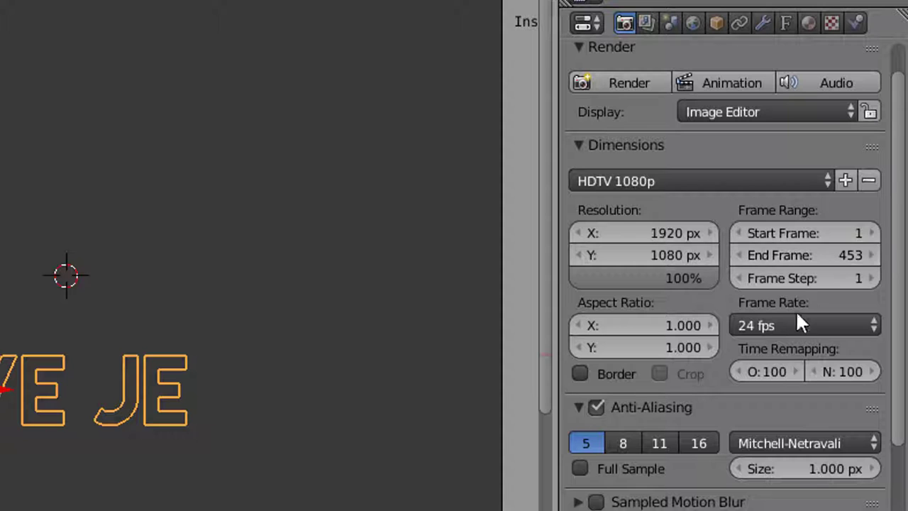
# Step: Set the frame rate to 30 fps
pyautogui.click(767, 323)
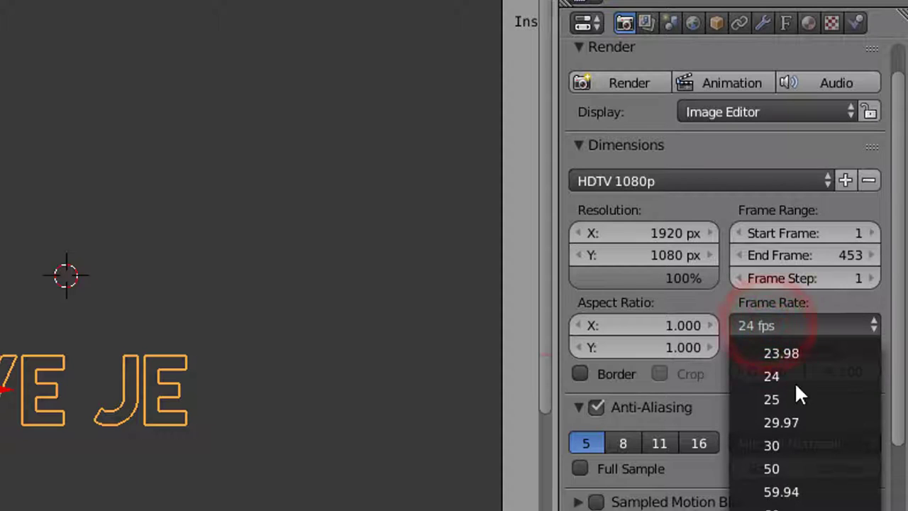
pyautogui.scroll(-3, 791, 378)
pyautogui.scroll(-3, 790, 379)
pyautogui.click(793, 174)
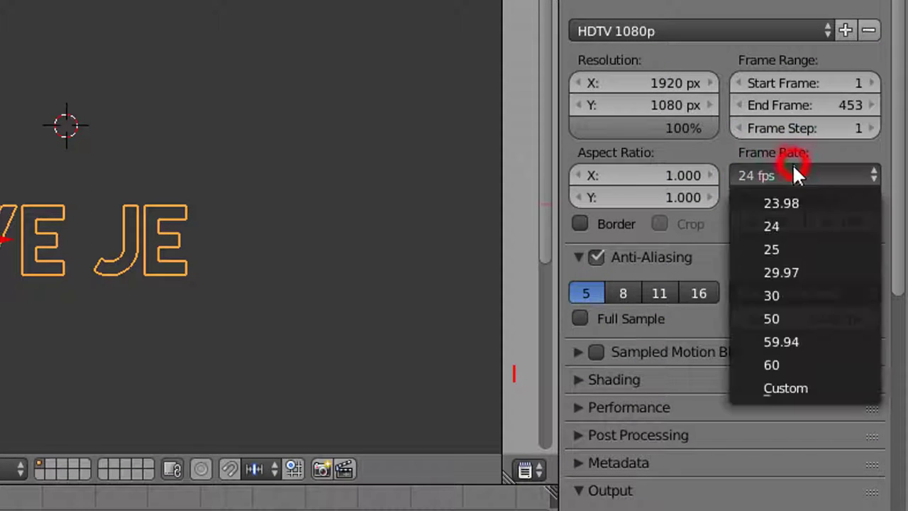
pyautogui.click(779, 291)
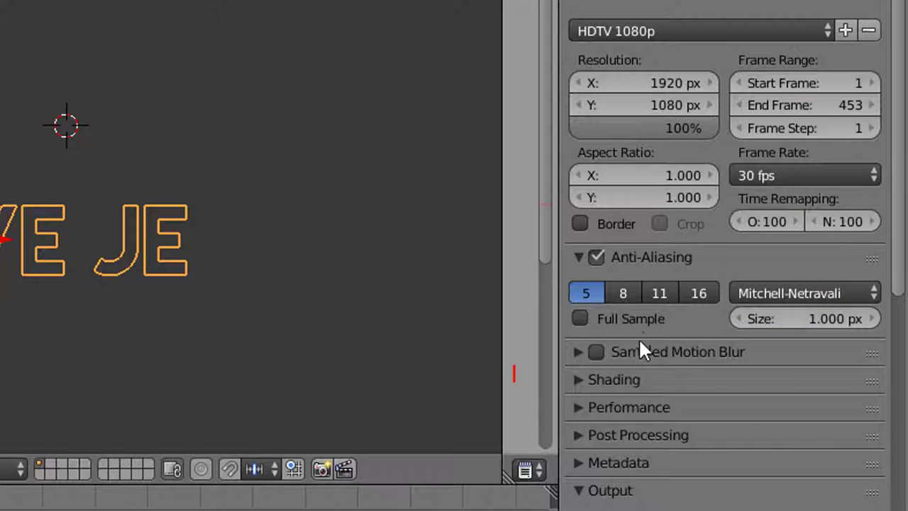
# Step: Scroll down to the Output section and browse for the render output path
pyautogui.scroll(-2, 725, 257)
pyautogui.scroll(-4, 725, 255)
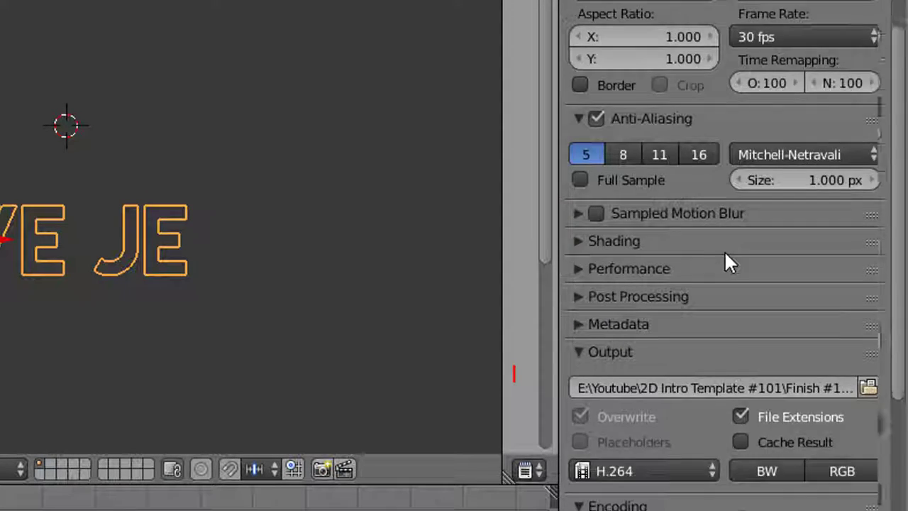
pyautogui.scroll(-6, 725, 256)
pyautogui.click(867, 249)
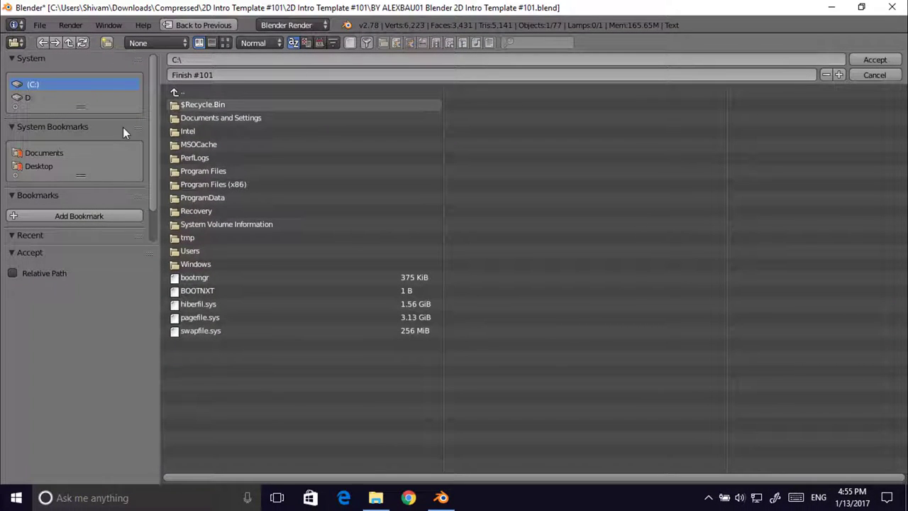
# Step: Point the output to the Desktop folder and start naming the file 'Into'
pyautogui.click(34, 168)
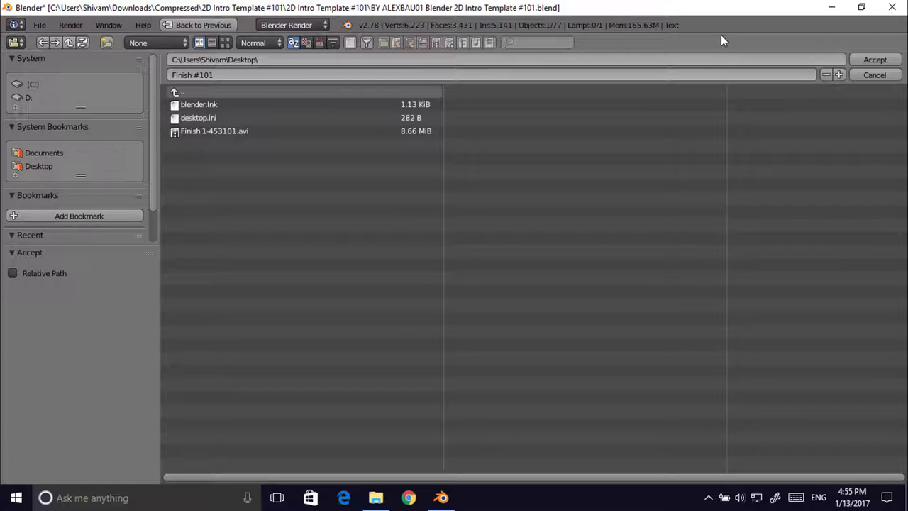
pyautogui.click(693, 76)
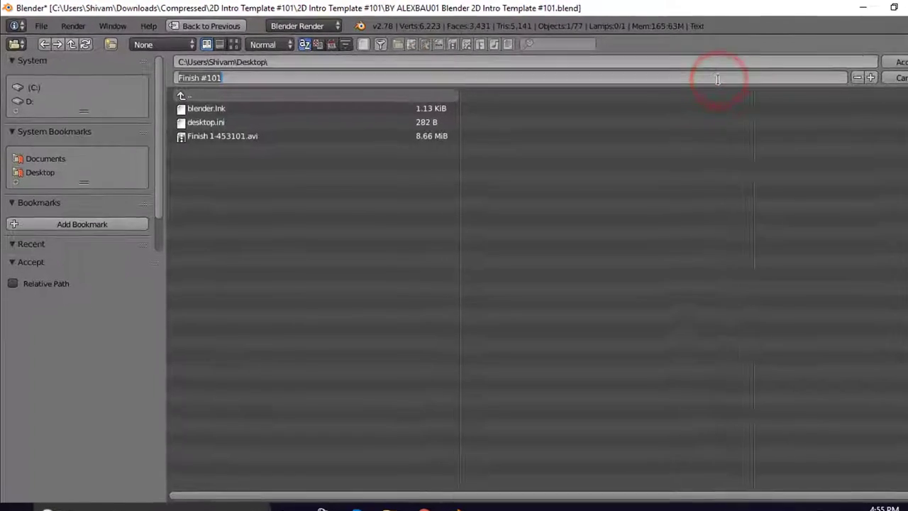
pyautogui.press('BackSpace')
pyautogui.write('Int')
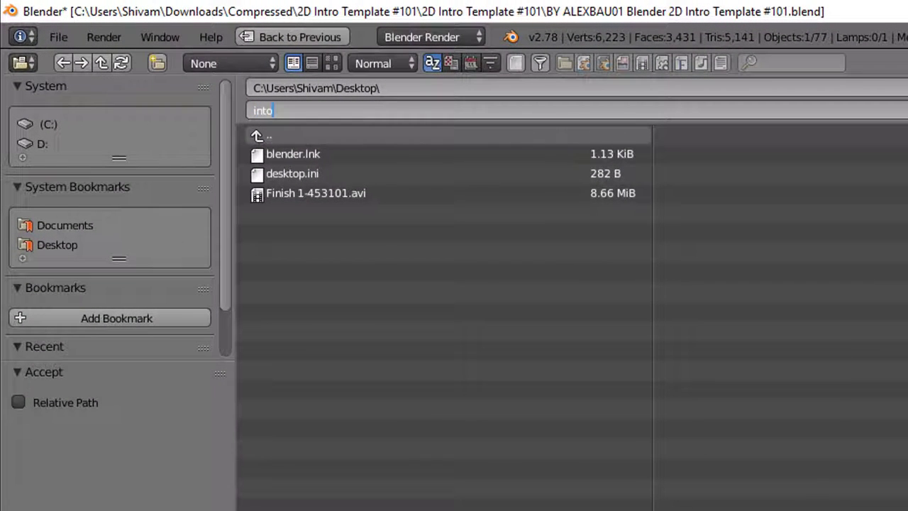
pyautogui.write('o')
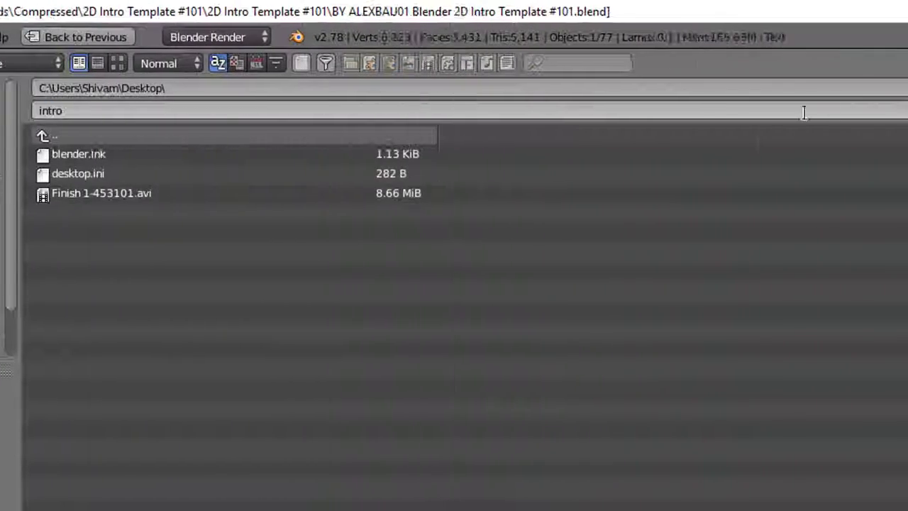
# Step: Accept the Desktop output path and switch the output format to H.264
pyautogui.click(839, 85)
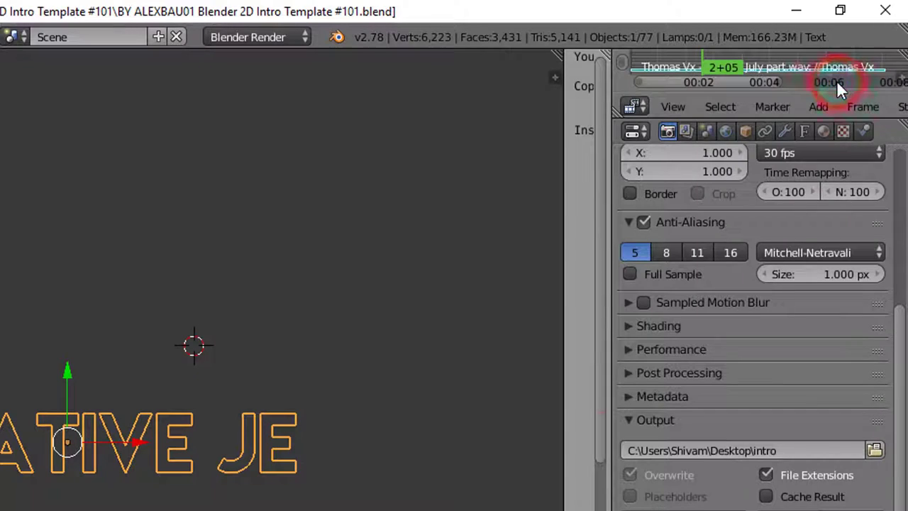
pyautogui.scroll(-2, 752, 319)
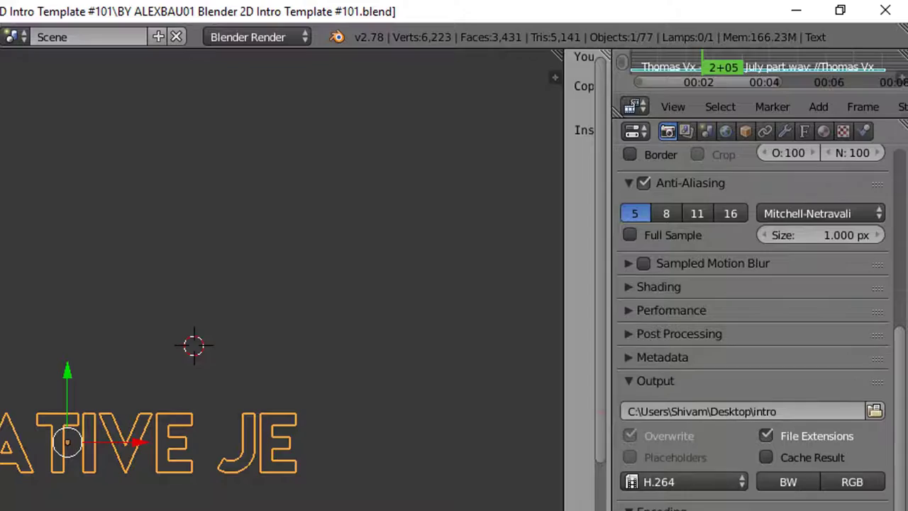
pyautogui.scroll(-3, 752, 319)
pyautogui.click(693, 354)
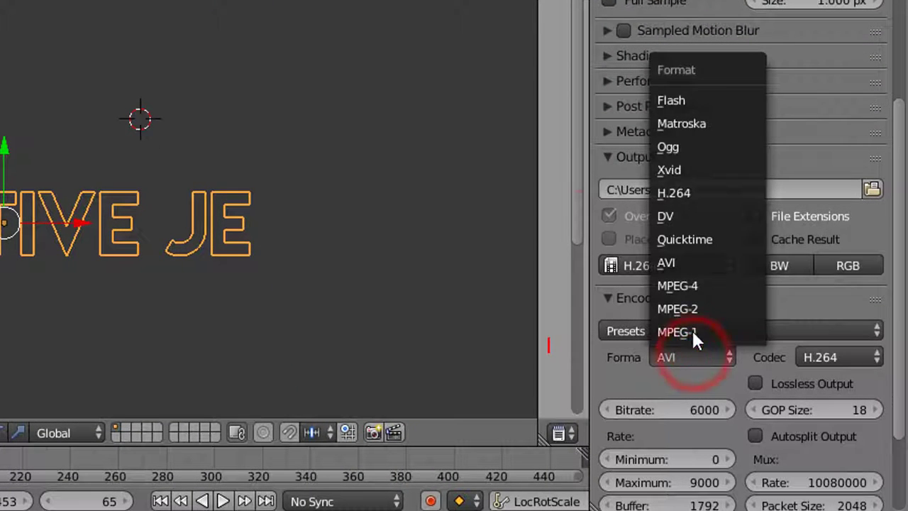
pyautogui.click(702, 349)
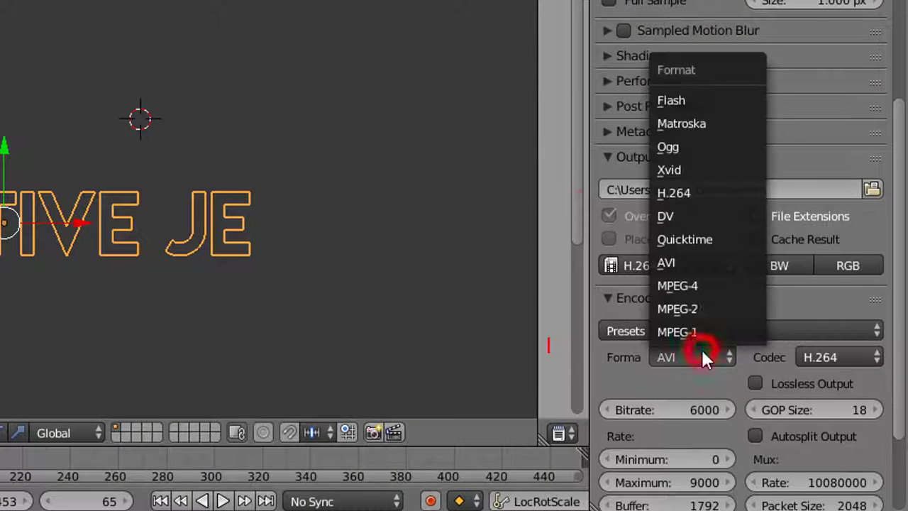
pyautogui.click(690, 191)
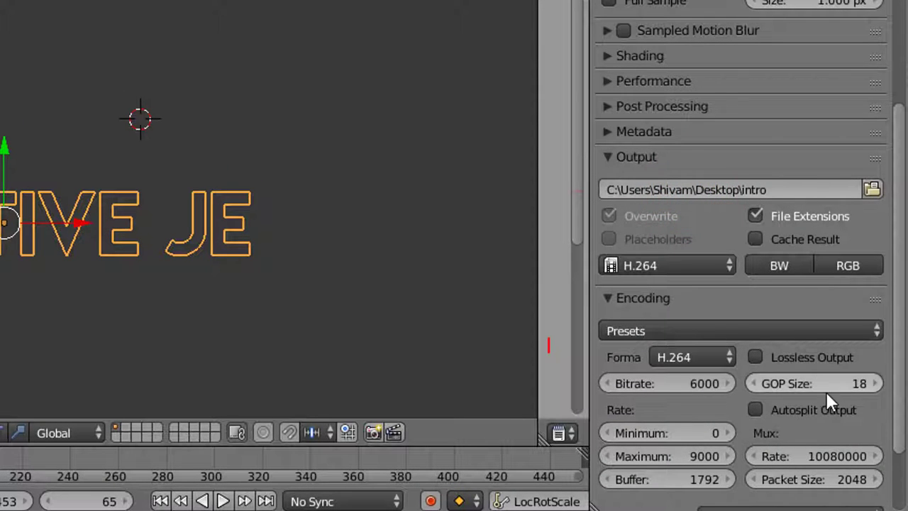
# Step: Keep MP3 as the audio codec with a 192 bitrate
pyautogui.scroll(-2, 715, 431)
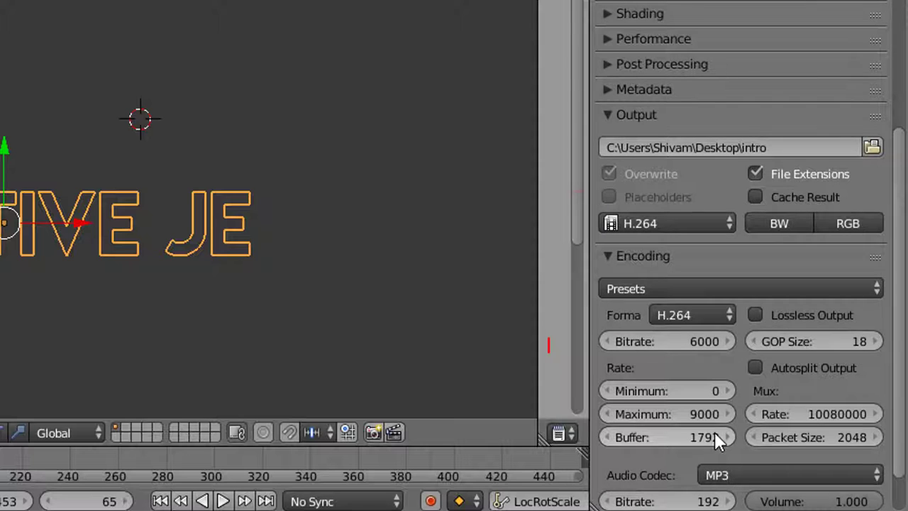
pyautogui.scroll(-3, 715, 432)
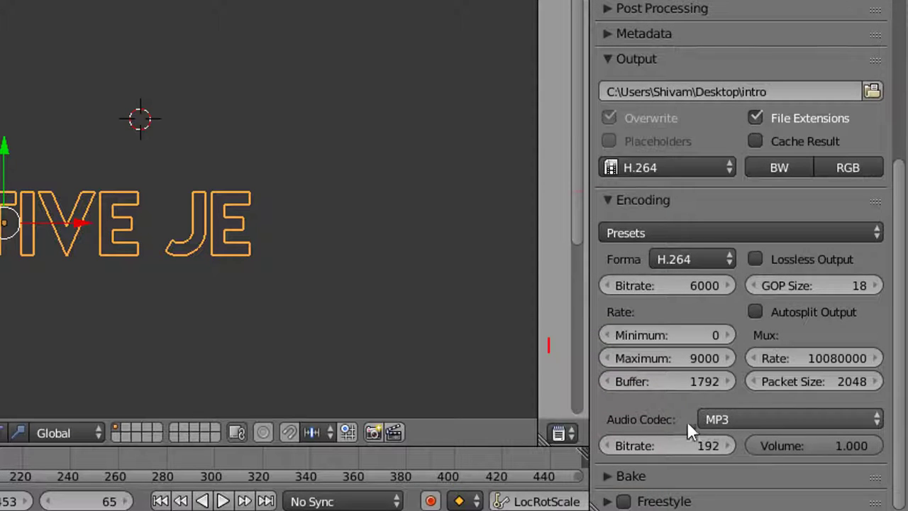
pyautogui.click(754, 415)
pyautogui.click(754, 414)
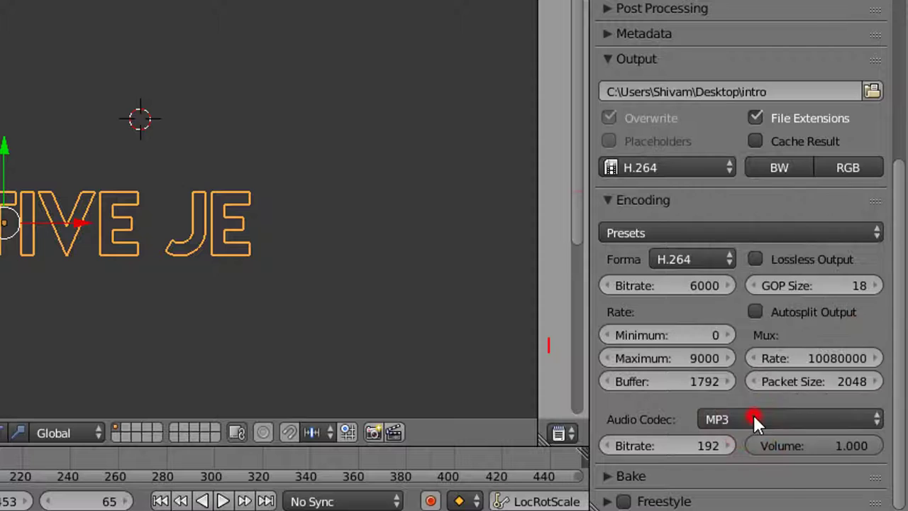
pyautogui.click(692, 447)
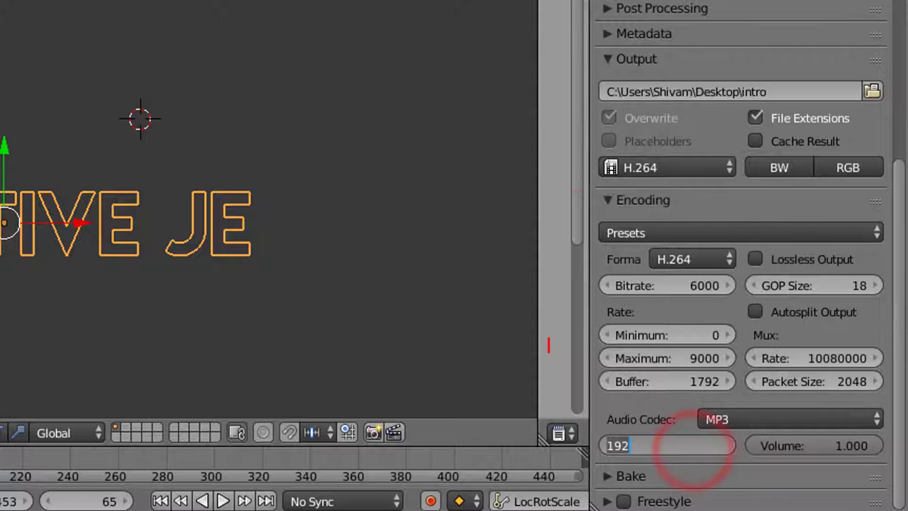
pyautogui.click(640, 413)
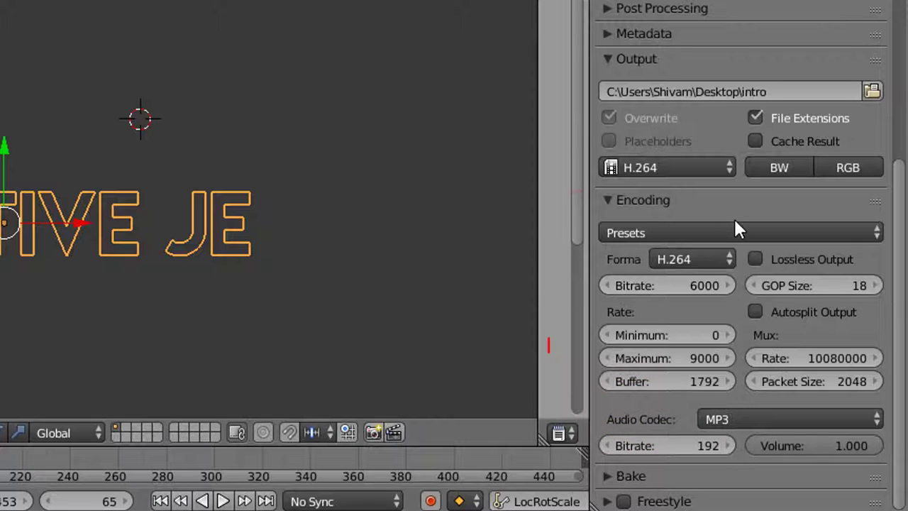
# Step: Render the whole animation
pyautogui.scroll(3, 735, 218)
pyautogui.scroll(8, 734, 219)
pyautogui.scroll(2, 735, 219)
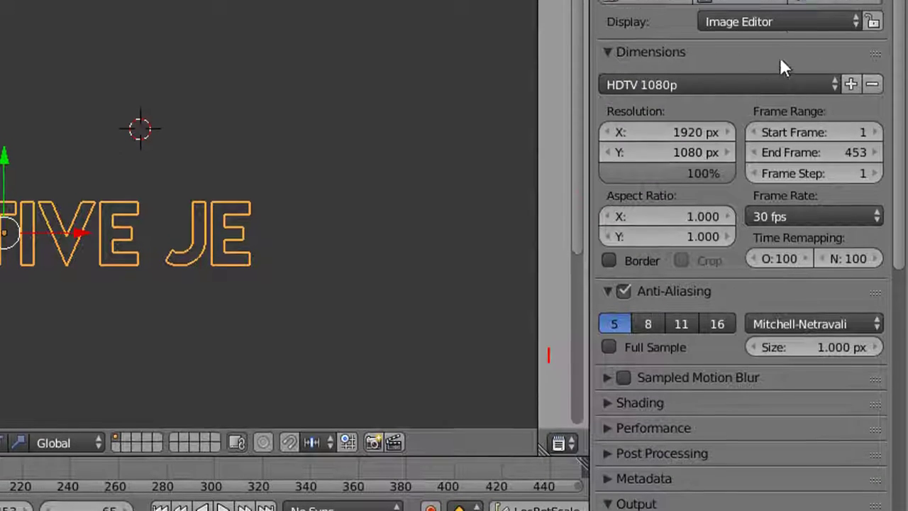
pyautogui.scroll(3, 766, 60)
pyautogui.click(738, 78)
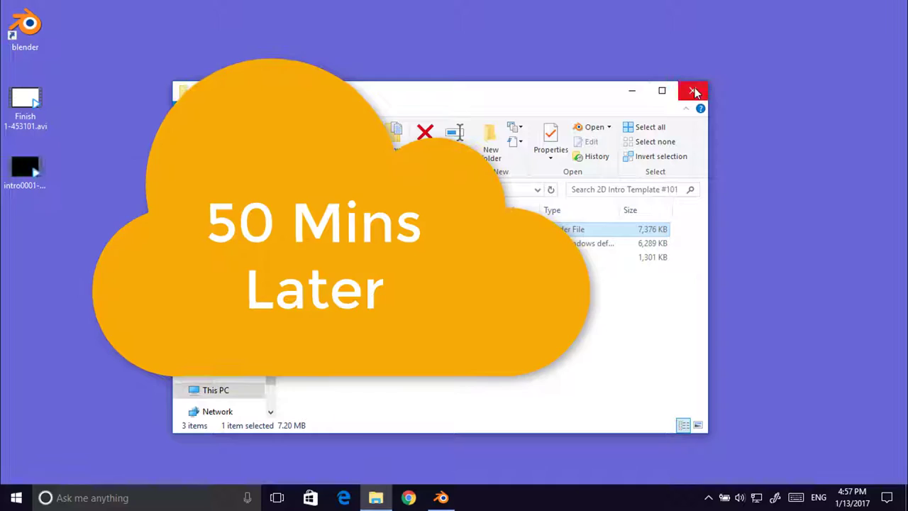
# Step: Close the folder, delete the intro video from the desktop, and select 'Finish 1-453101.avi'
pyautogui.click(692, 90)
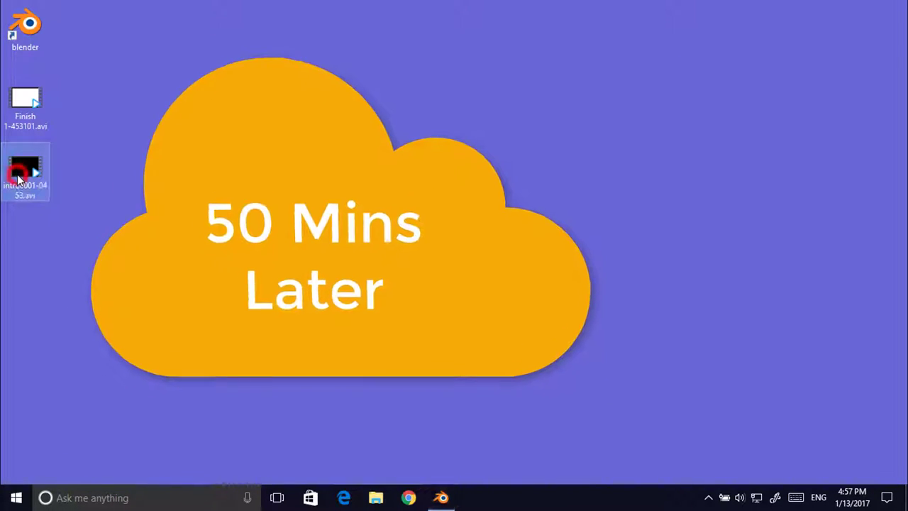
pyautogui.press('Delete')
pyautogui.press('Return')
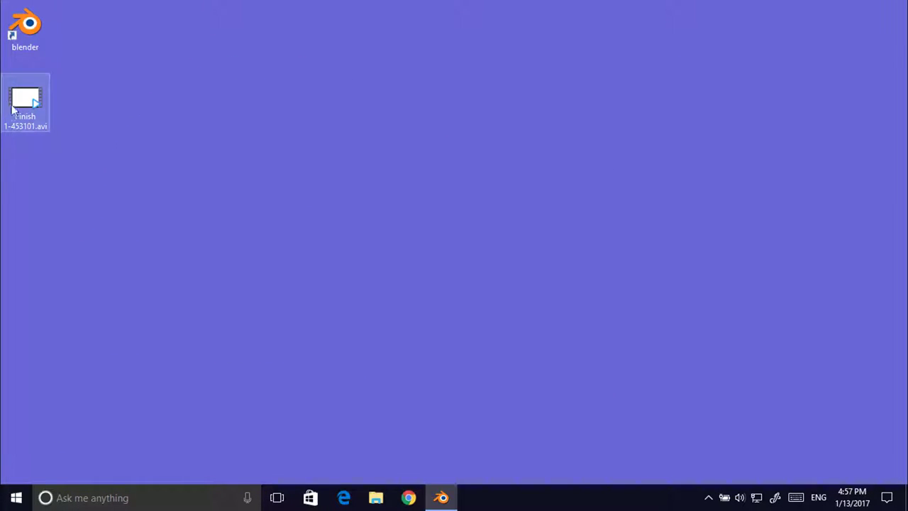
pyautogui.click(24, 103)
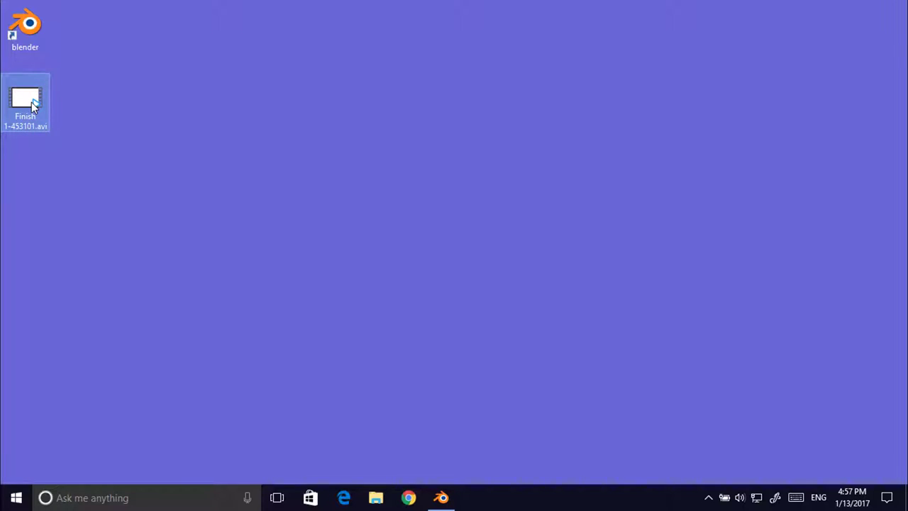